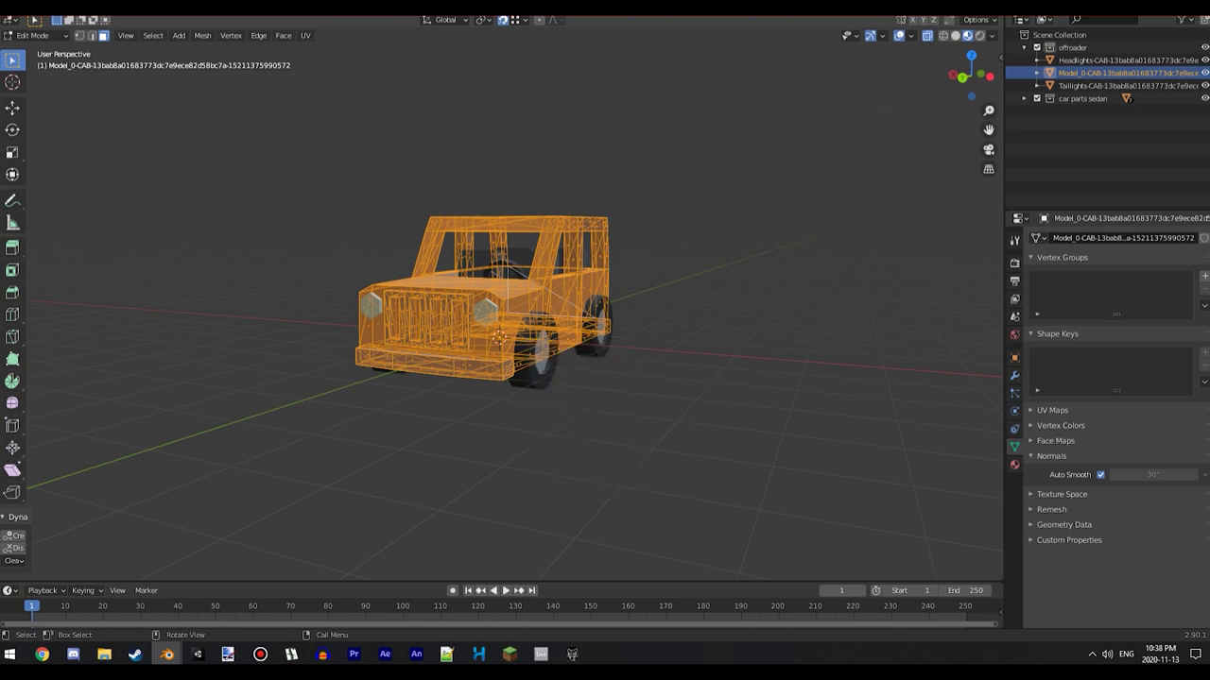
# Select the offroader's body, lights and wheels together and merge all their vertices by distance.
pyautogui.click(503, 438)
pyautogui.press('Tab')
pyautogui.click(535, 355)
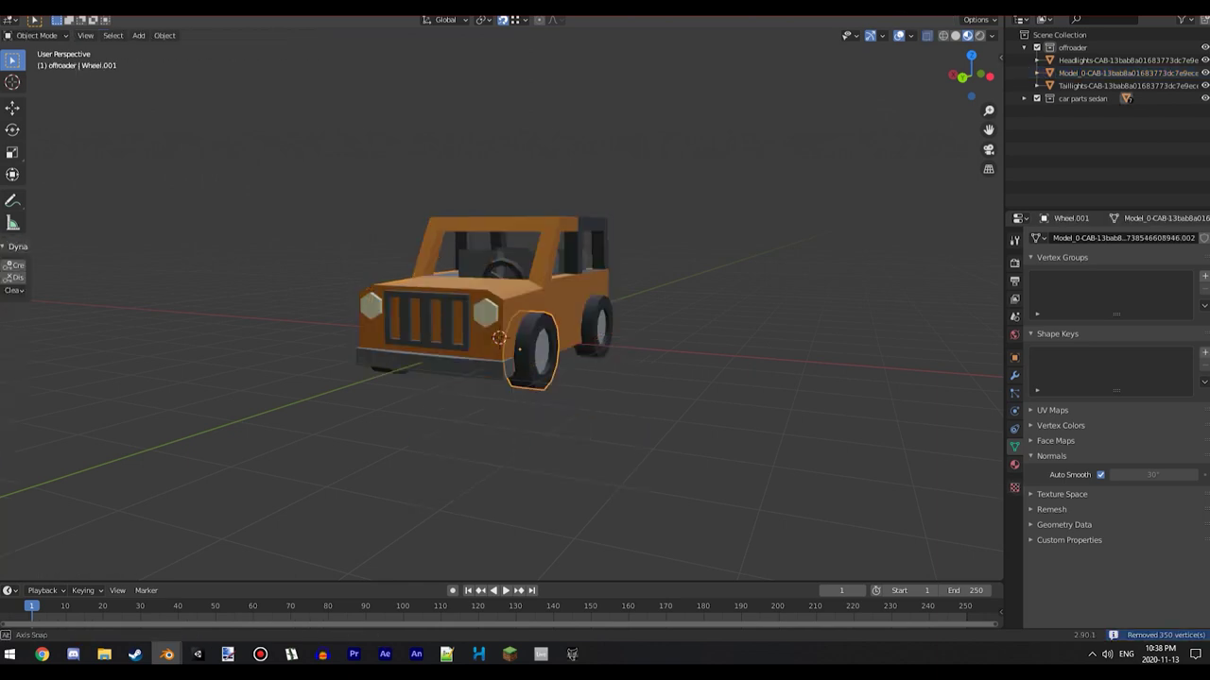
pyautogui.moveTo(535, 356); pyautogui.dragTo(536, 304, button='middle')
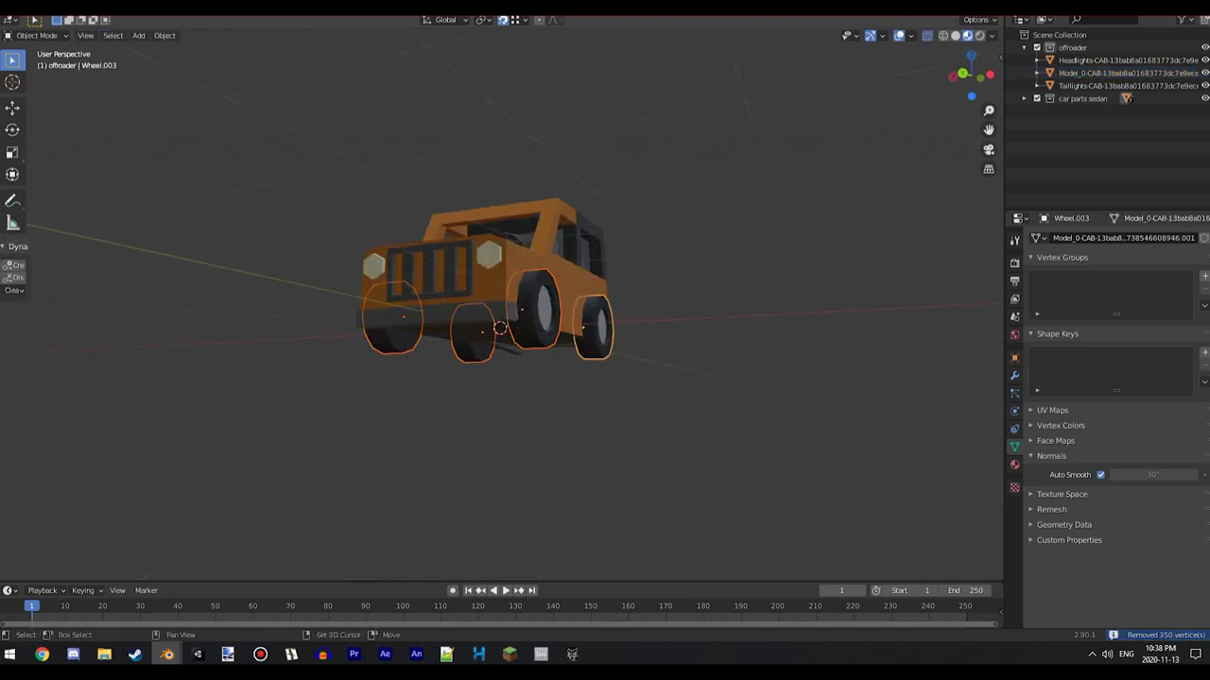
pyautogui.moveTo(302, 188); pyautogui.dragTo(884, 478)
pyautogui.press('Tab')
pyautogui.moveTo(292, 106); pyautogui.dragTo(767, 462)
pyautogui.press('q')
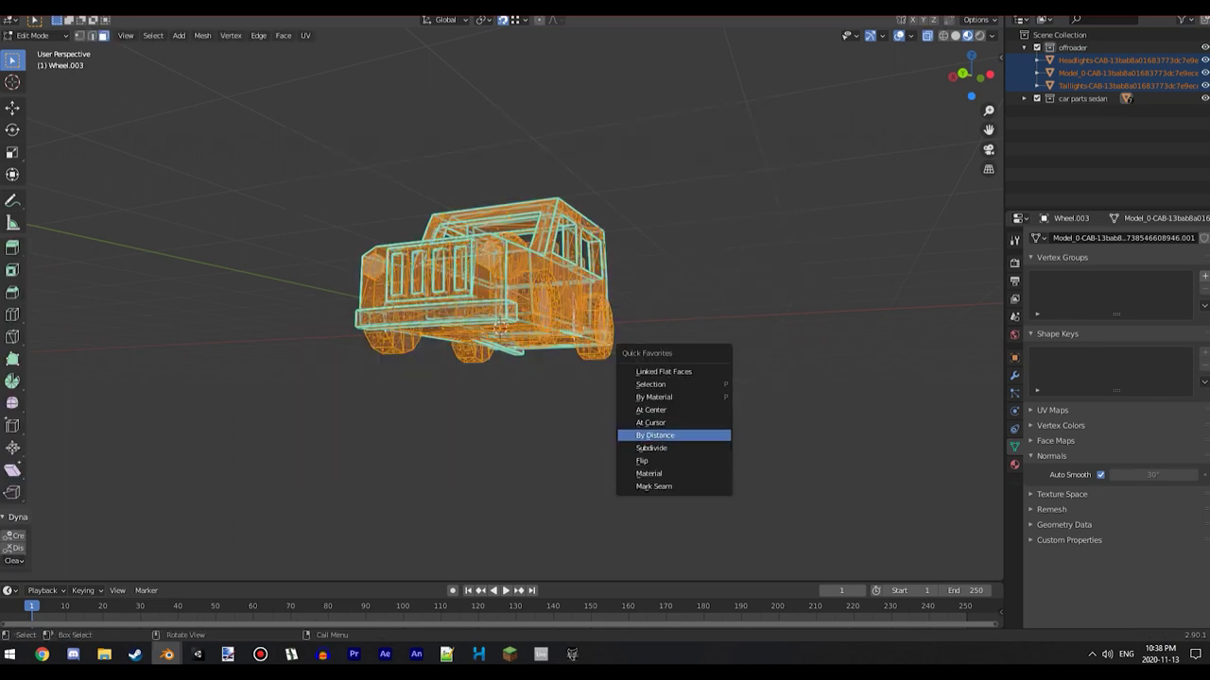
pyautogui.click(674, 436)
pyautogui.moveTo(674, 436); pyautogui.dragTo(662, 480, button='middle')
pyautogui.press('Tab')
# Edit the offroader body and select all the linked faces of its orange shell.
pyautogui.scroll(5, 662, 480)
pyautogui.moveTo(605, 454); pyautogui.dragTo(626, 345, button='middle')
pyautogui.click(529, 311)
pyautogui.press('Tab')
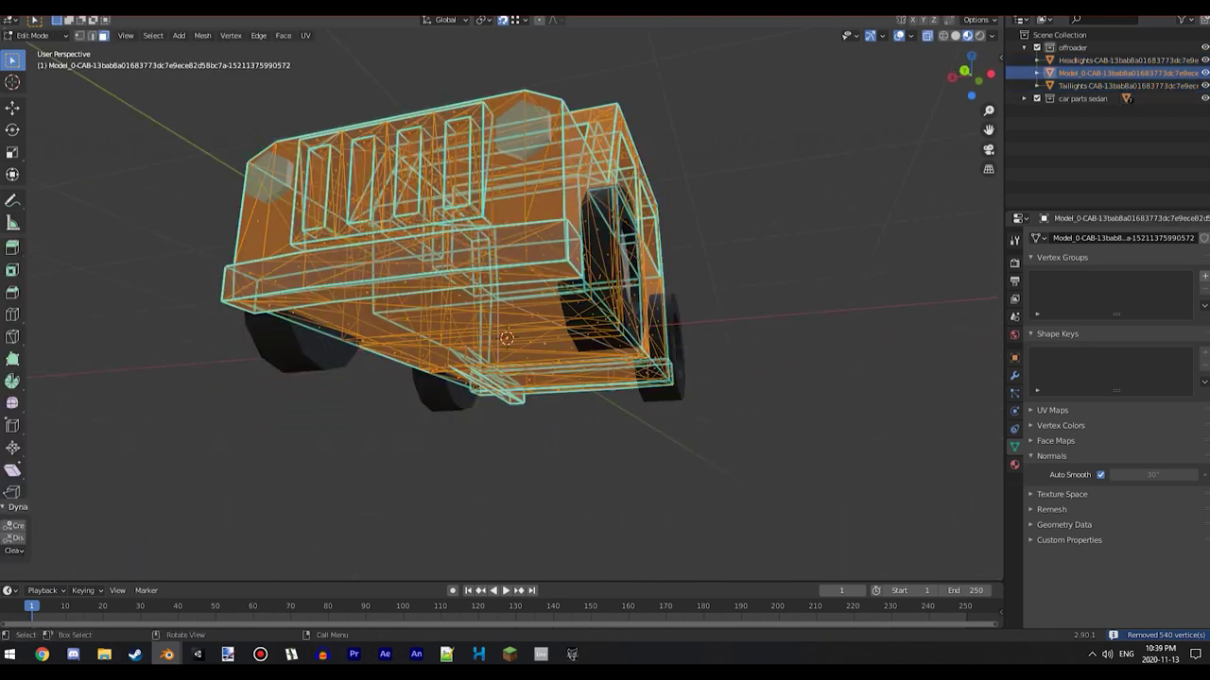
pyautogui.hotkey('alt', 'z')
pyautogui.moveTo(496, 250); pyautogui.dragTo(467, 319, button='middle')
pyautogui.click(465, 317)
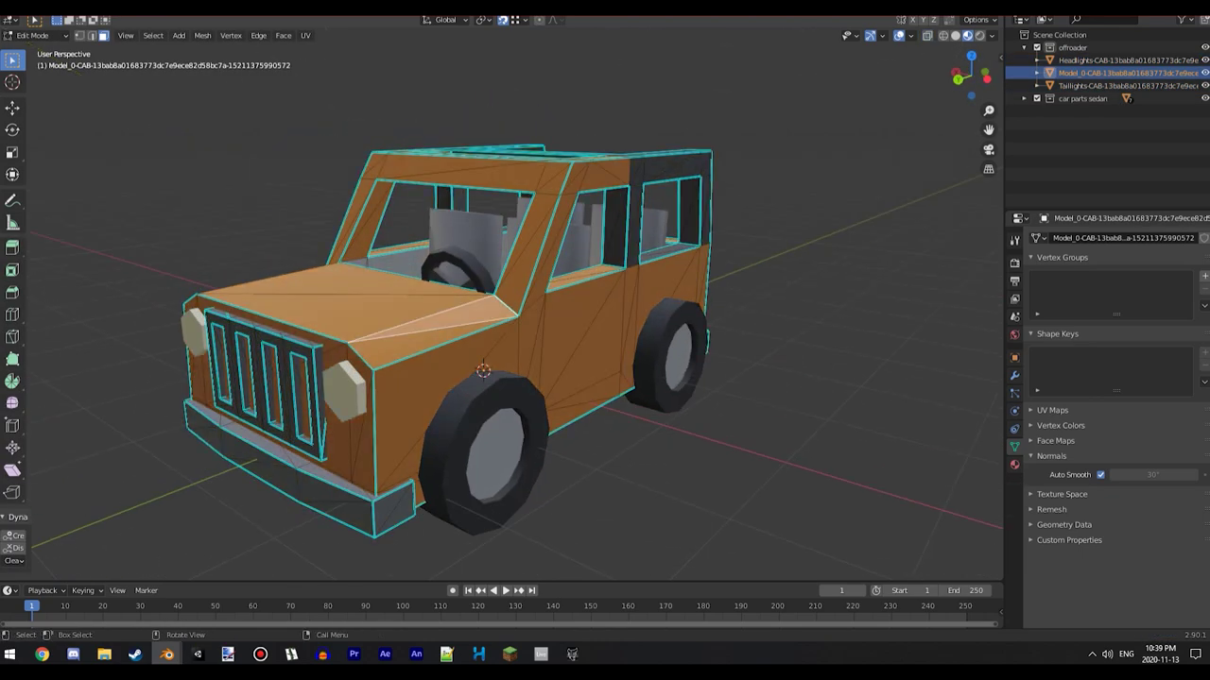
pyautogui.press('l')
pyautogui.press('g')
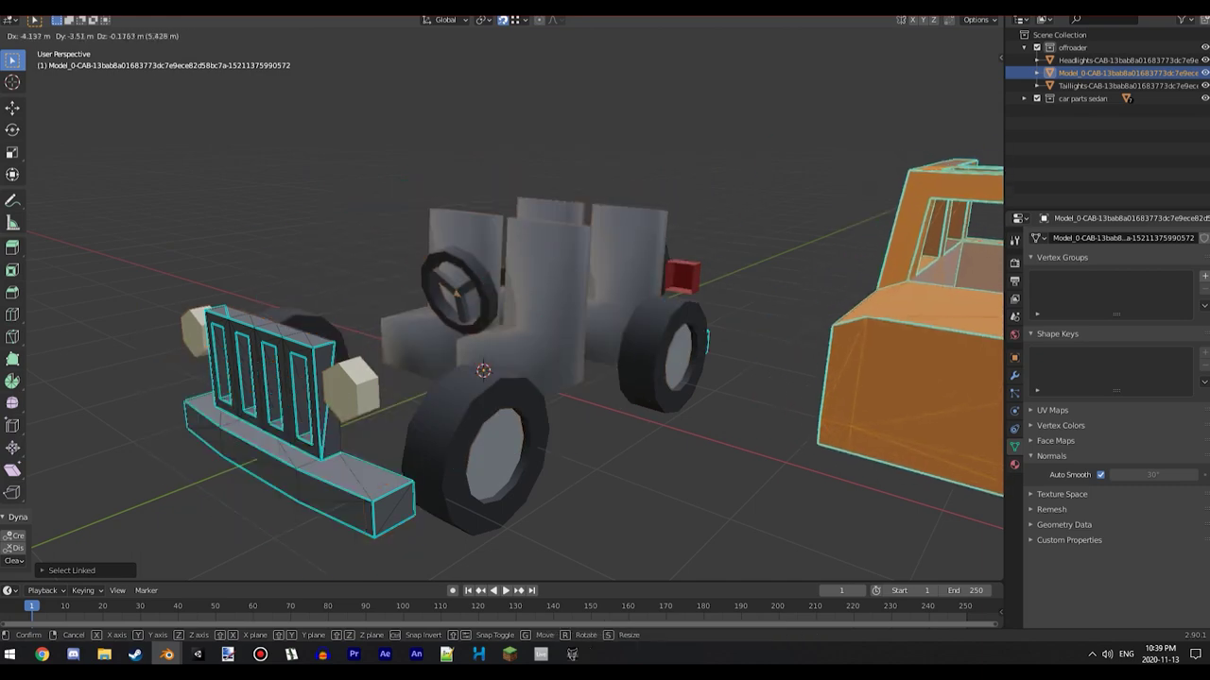
pyautogui.press('Escape')
# Bevel the selected orange body shell with a width of about 0.03 m and one segment.
pyautogui.moveTo(515, 326); pyautogui.dragTo(572, 319, button='middle')
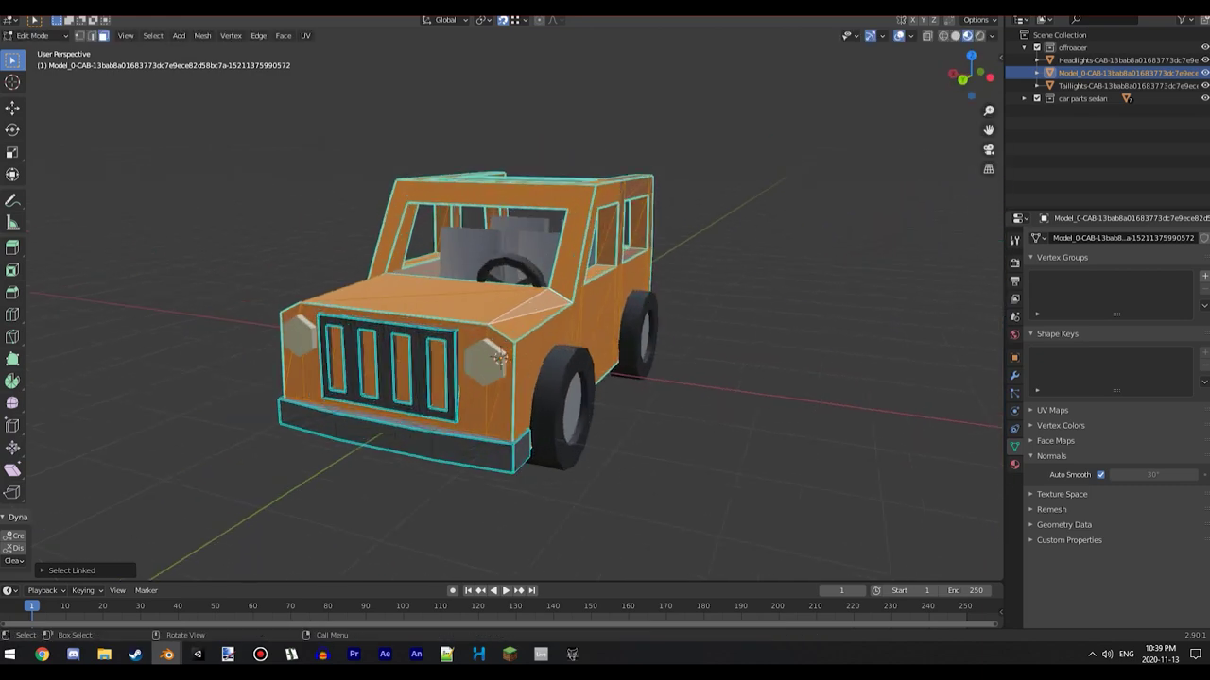
pyautogui.scroll(3, 529, 322)
pyautogui.moveTo(352, 333)
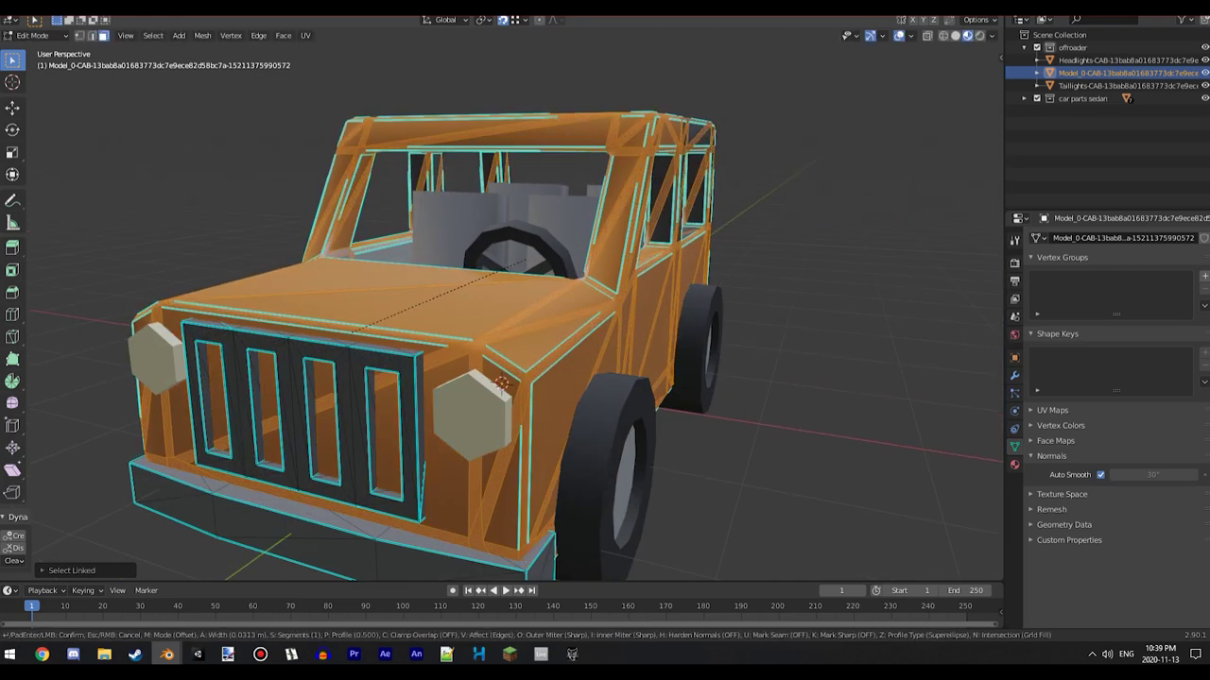
pyautogui.click(349, 334)
pyautogui.press('Tab')
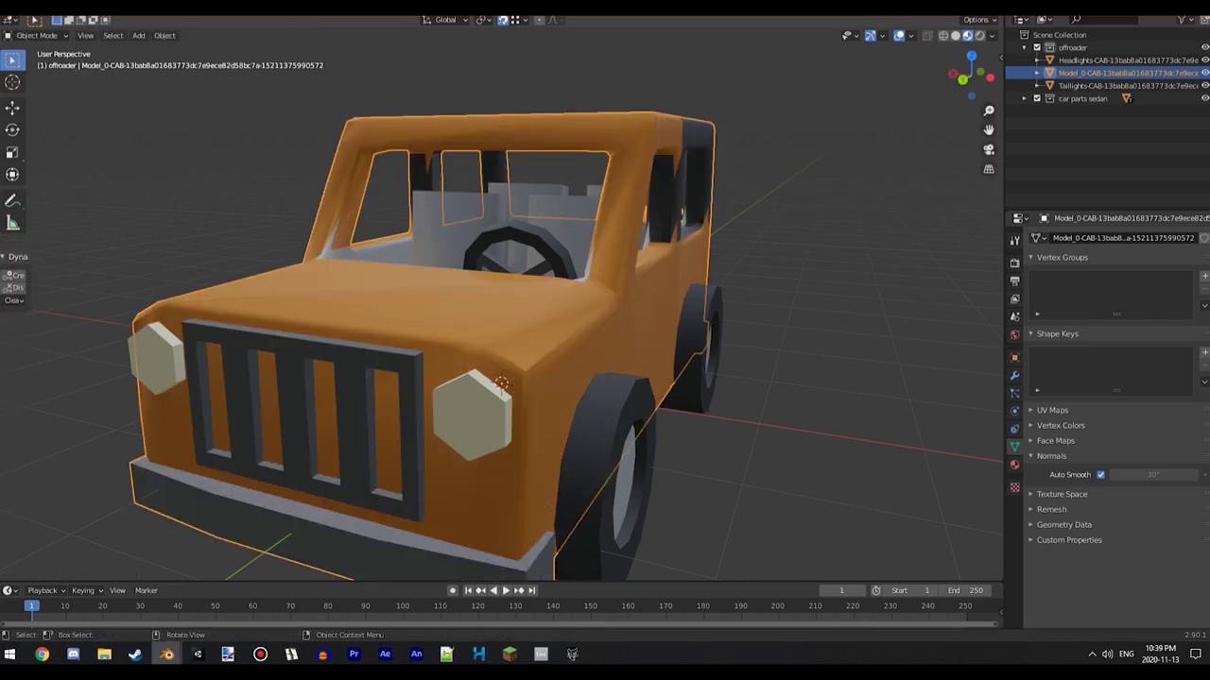
# Bevel another part of the offroader's mesh.
pyautogui.scroll(-3, 349, 334)
pyautogui.moveTo(349, 335); pyautogui.dragTo(390, 318, button='middle')
pyautogui.scroll(3, 212, 364)
pyautogui.scroll(-3, 359, 346)
pyautogui.click(516, 313)
pyautogui.press('Tab')
pyautogui.hotkey('ctrl', 'b')
pyautogui.press('Tab')
# Select the geometry of the front and rear seats inside the offroader's cabin.
pyautogui.moveTo(516, 312); pyautogui.dragTo(586, 364, button='middle')
pyautogui.click(605, 295)
pyautogui.moveTo(605, 295); pyautogui.dragTo(661, 222, button='middle')
pyautogui.click(605, 311)
pyautogui.keyDown('shift'); pyautogui.click(392, 364); pyautogui.keyUp('shift')
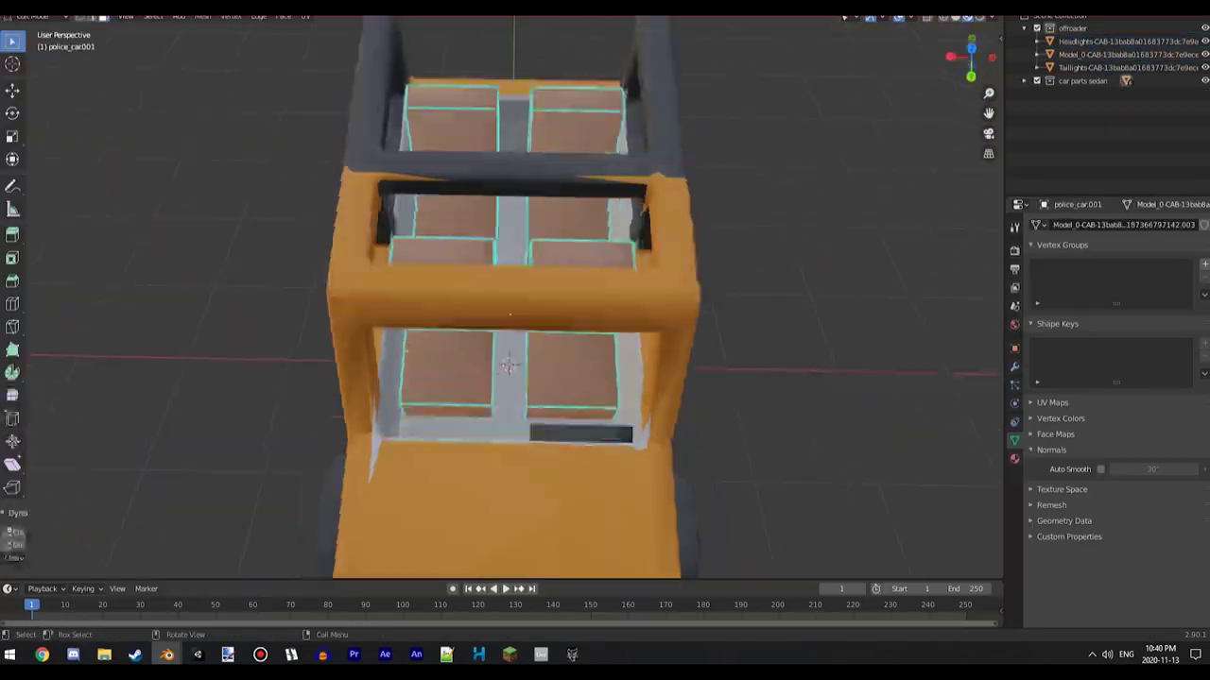
pyautogui.moveTo(519, 312); pyautogui.dragTo(567, 340, button='middle')
pyautogui.press('Delete')
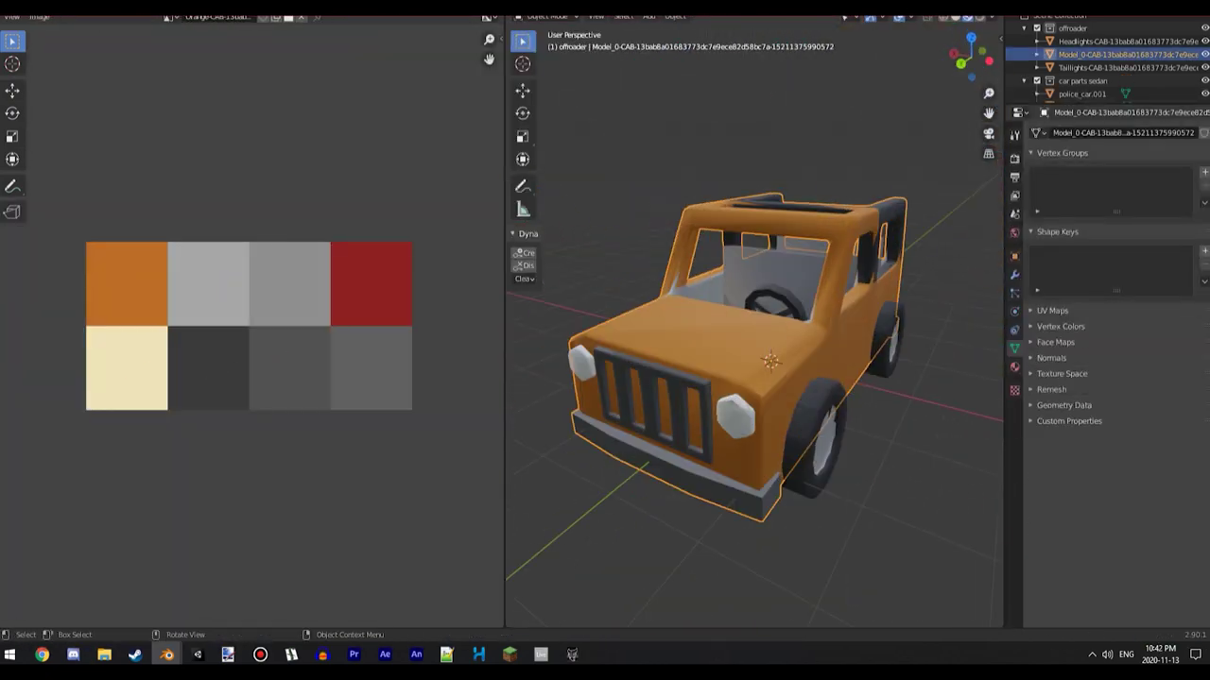
pyautogui.moveTo(756, 359); pyautogui.dragTo(454, 355, button='middle')
pyautogui.scroll(-2, 756, 359)
pyautogui.scroll(4, 756, 378)
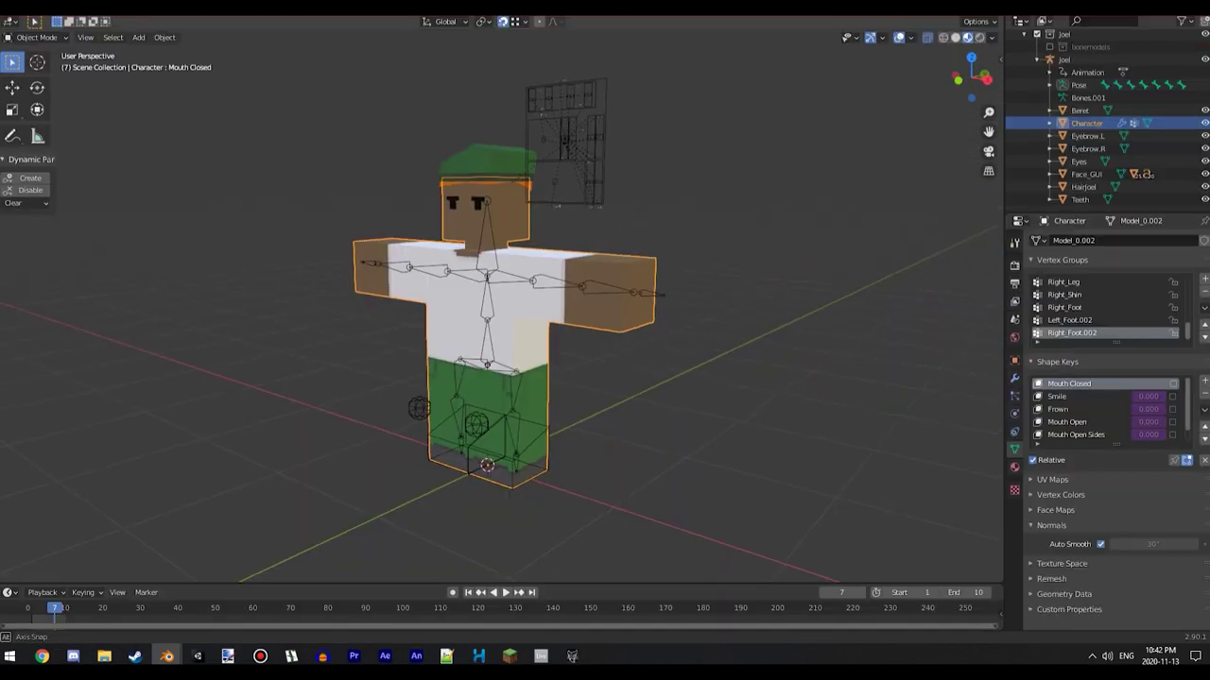
# Open the character mesh for editing in face selection mode.
pyautogui.moveTo(500, 331)
pyautogui.mouseDown(button='middle')
pyautogui.moveTo(539, 308)
pyautogui.moveTo(501, 341)
pyautogui.moveTo(487, 331)
pyautogui.moveTo(503, 308)
pyautogui.mouseUp(button='middle')
pyautogui.scroll(3, 501, 331)
pyautogui.scroll(-1, 501, 331)
pyautogui.scroll(1, 501, 331)
pyautogui.press('Tab')
pyautogui.scroll(-1, 501, 331)
pyautogui.scroll(-1, 501, 331)
pyautogui.press('3')
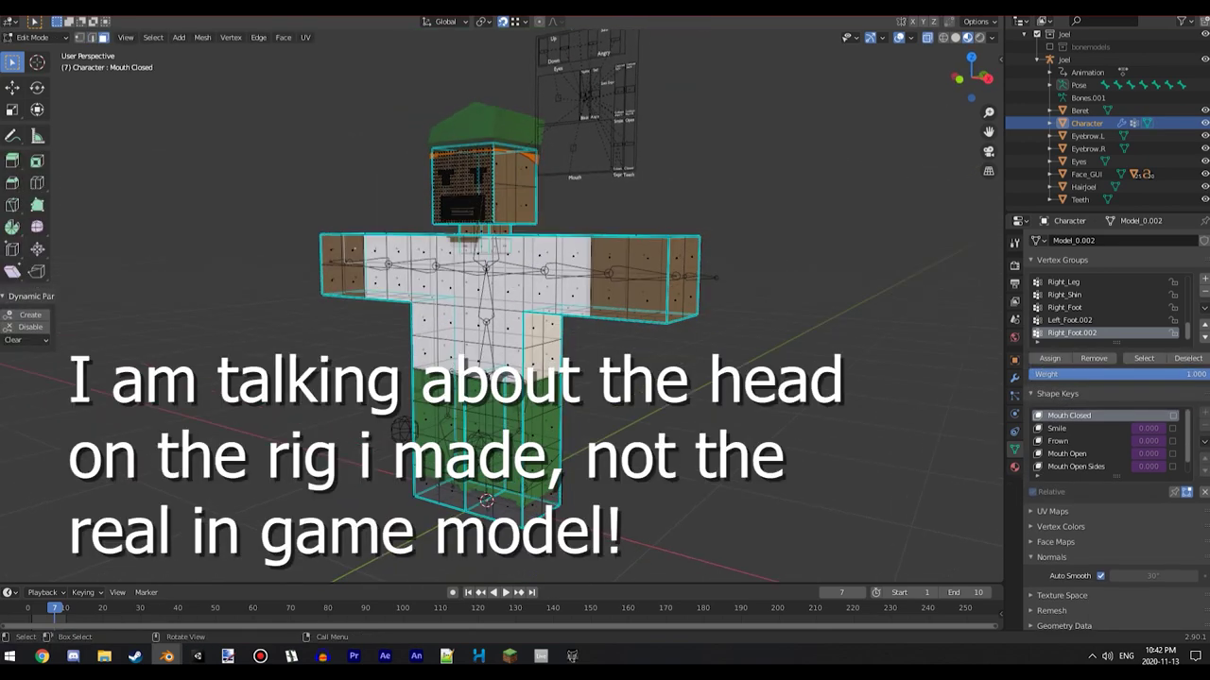
# Select all linked faces of the character's body, excluding the head.
pyautogui.moveTo(501, 321); pyautogui.dragTo(510, 349, button='middle')
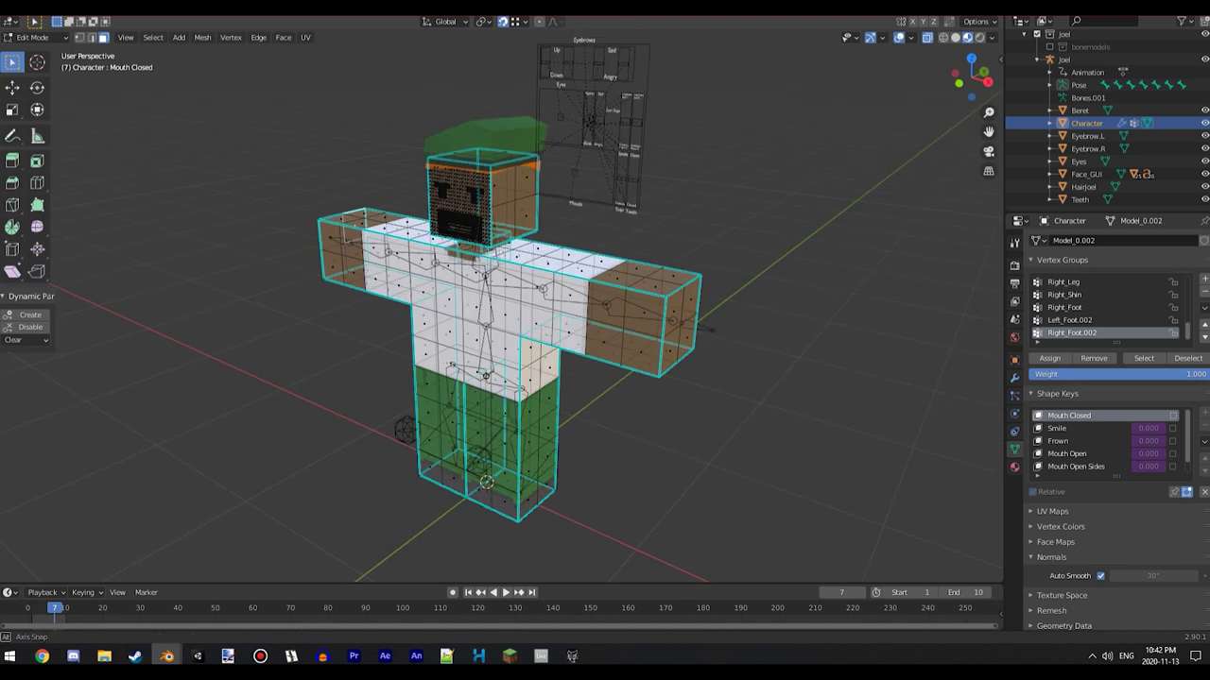
pyautogui.moveTo(422, 286); pyautogui.dragTo(433, 247, button='middle')
pyautogui.click(424, 323)
pyautogui.press('l')
pyautogui.press('g')
pyautogui.press('Escape')
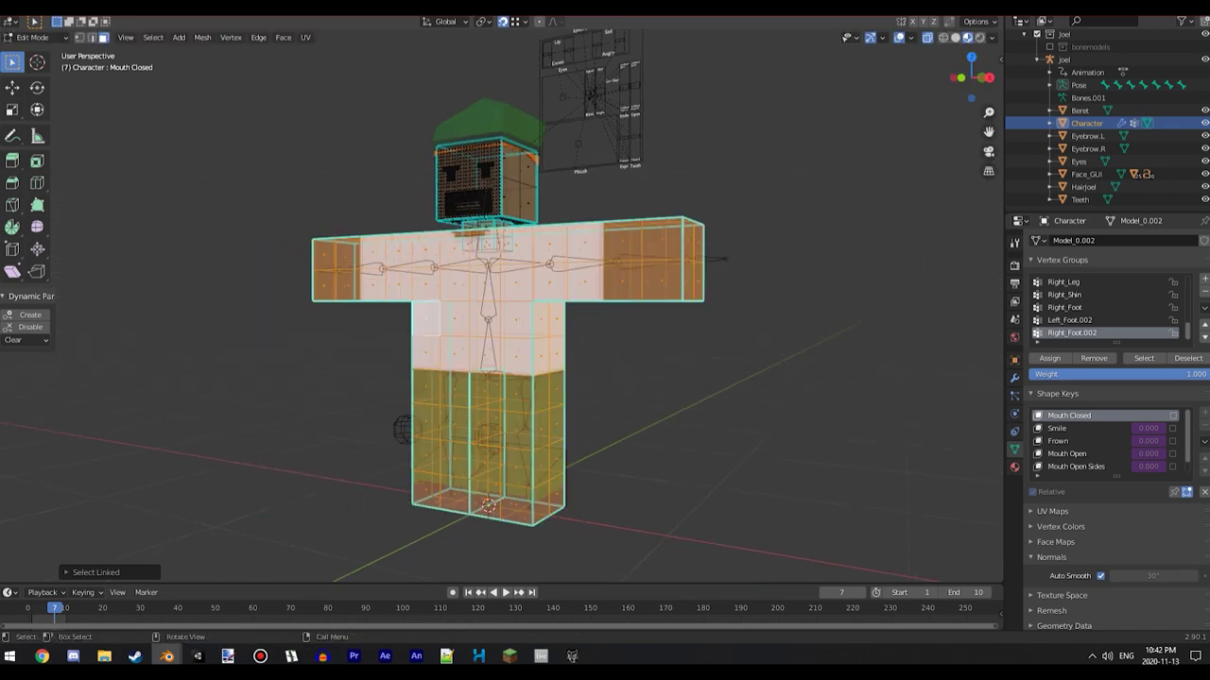
# Merge the vertices of the character's selected body by distance.
pyautogui.moveTo(510, 331); pyautogui.dragTo(529, 330, button='middle')
pyautogui.press('q')
pyautogui.click(285, 340)
pyautogui.scroll(-1, 285, 340)
pyautogui.moveTo(286, 341); pyautogui.dragTo(286, 321, button='middle')
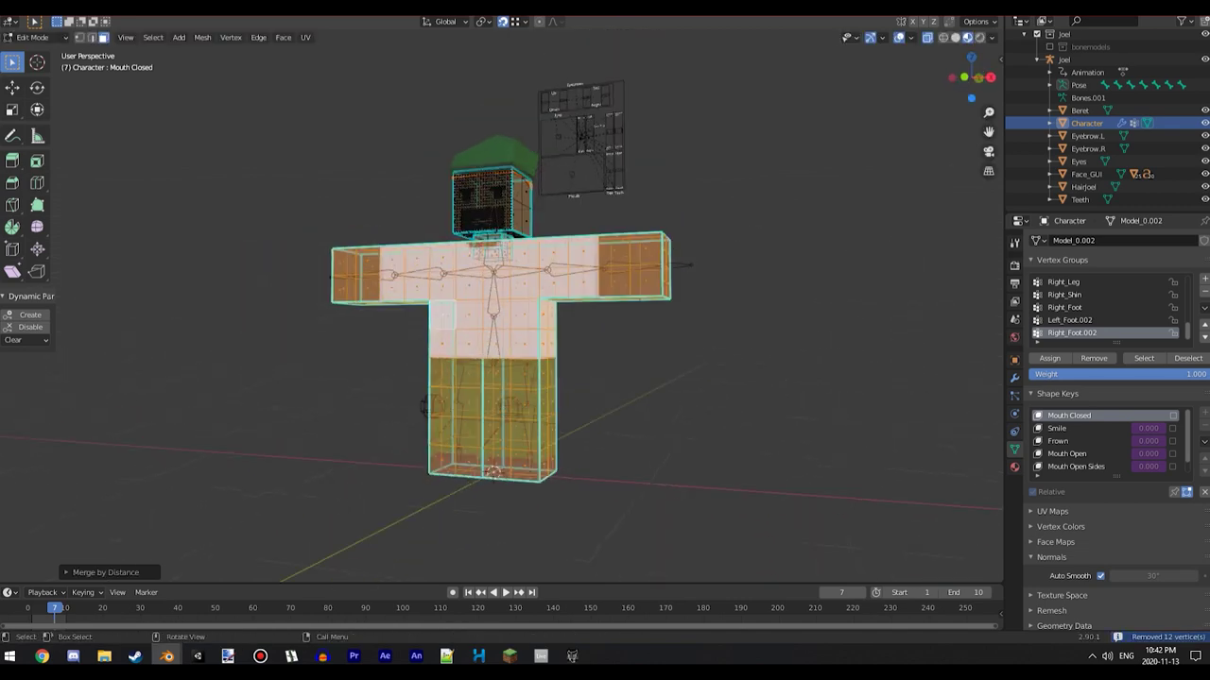
# Bevel the edges of the character's body and return to object mode.
pyautogui.click(284, 302)
pyautogui.moveTo(284, 303); pyautogui.dragTo(184, 302, button='middle')
pyautogui.scroll(4, 227, 340)
pyautogui.press('Tab')
pyautogui.scroll(2, 217, 285)
pyautogui.scroll(-2, 218, 285)
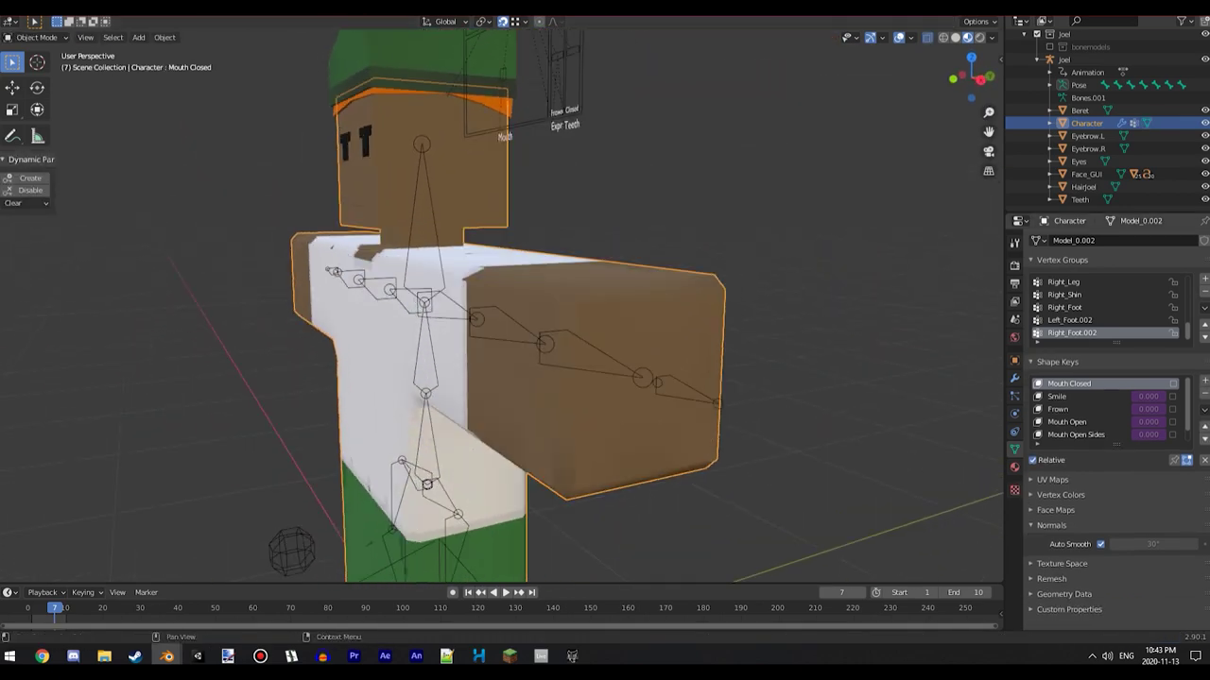
pyautogui.moveTo(416, 321)
pyautogui.mouseDown(button='middle')
pyautogui.moveTo(397, 341)
pyautogui.moveTo(330, 322)
pyautogui.moveTo(407, 331)
pyautogui.mouseUp(button='middle')
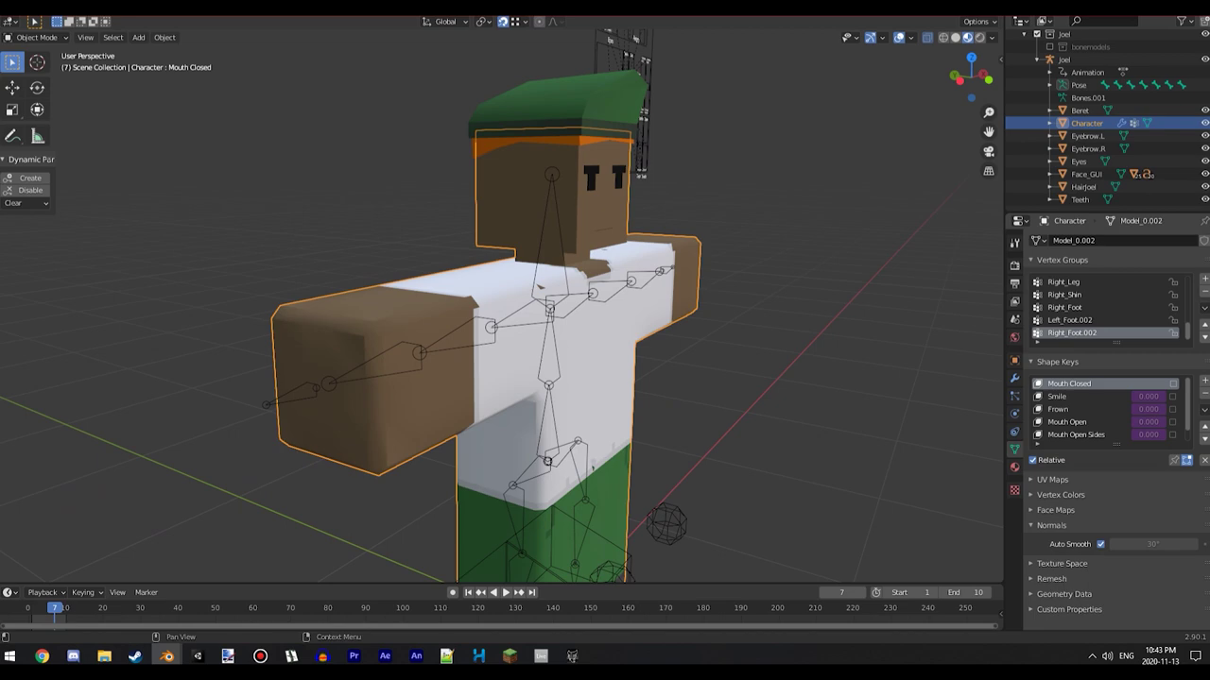
# Turn off Auto Smooth for the character mesh and close the character project.
pyautogui.click(1100, 545)
pyautogui.scroll(-2, 530, 322)
pyautogui.moveTo(529, 321); pyautogui.dragTo(395, 321, button='middle')
pyautogui.scroll(2, 425, 321)
pyautogui.scroll(-2, 387, 335)
pyautogui.scroll(-1, 388, 335)
pyautogui.scroll(3, 401, 302)
pyautogui.scroll(-2, 401, 302)
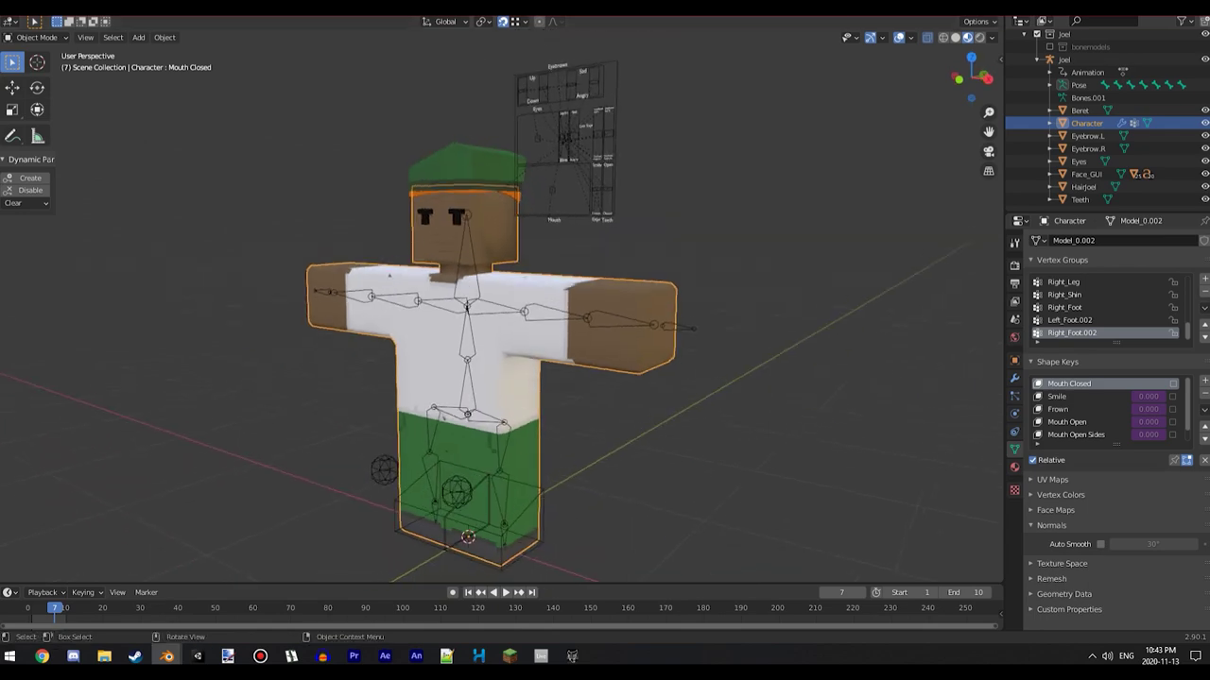
pyautogui.hotkey('ctrl', 'q')
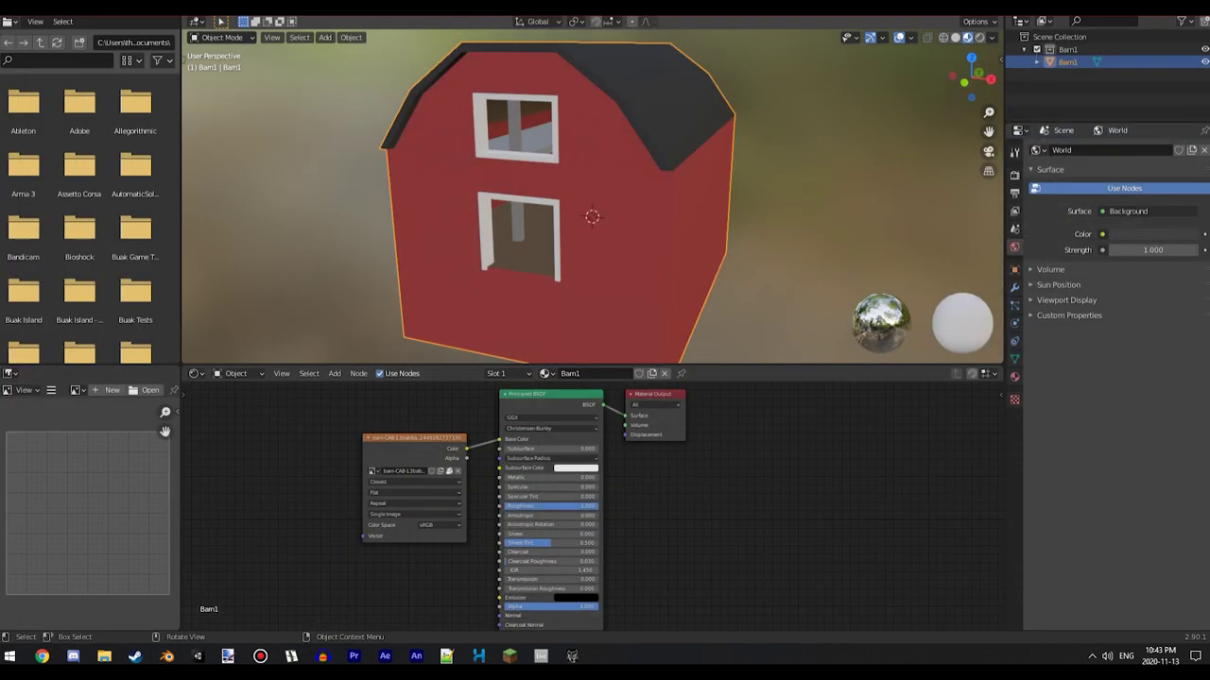
# Scale the barn up along Z by a factor of about 1.48.
pyautogui.scroll(3, 590, 196)
pyautogui.moveTo(590, 197); pyautogui.dragTo(605, 235, button='middle')
pyautogui.scroll(-4, 567, 199)
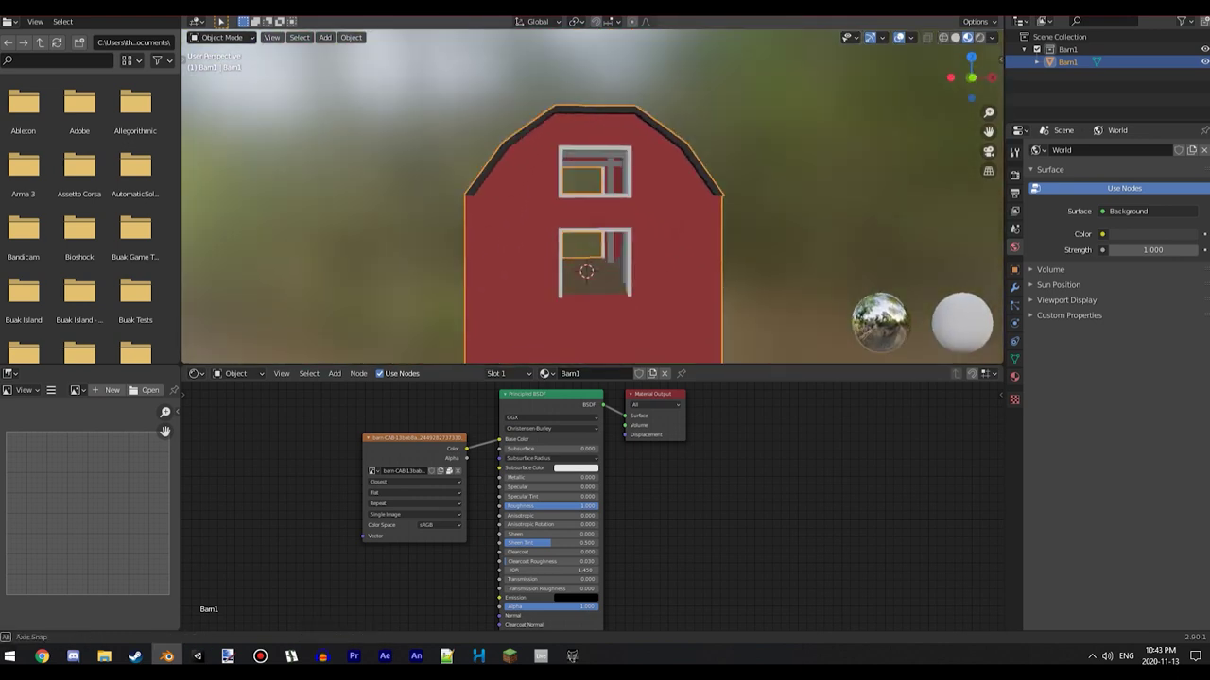
pyautogui.press('s')
pyautogui.press('z')
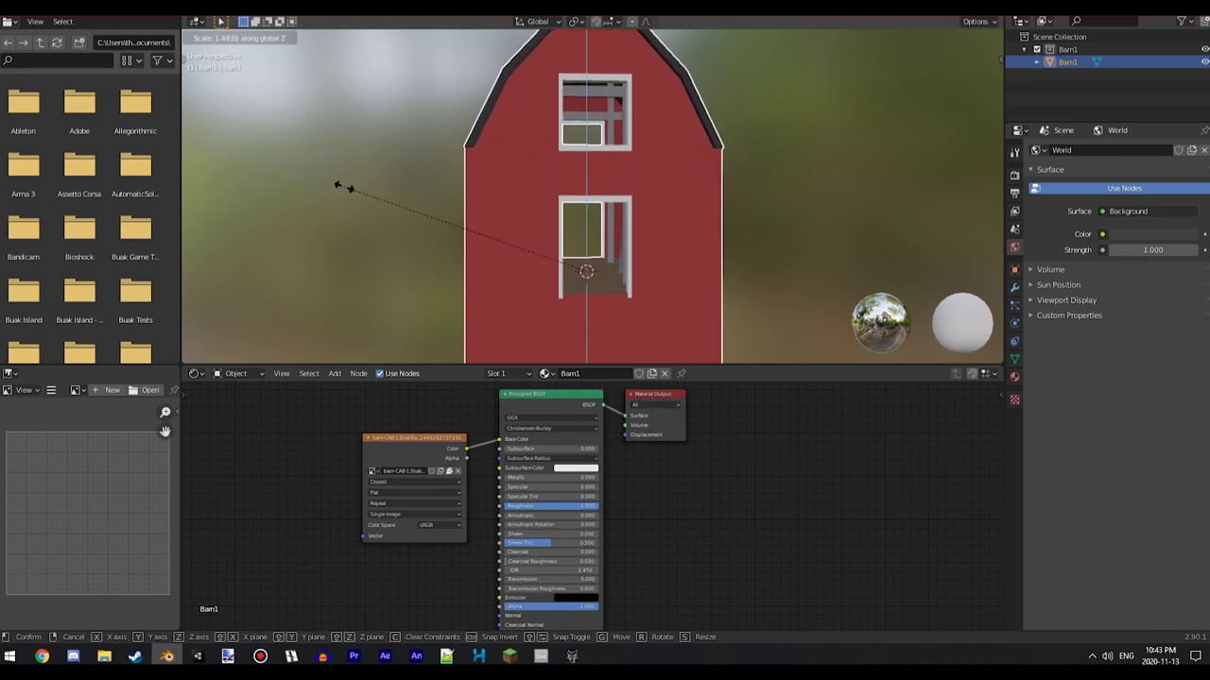
pyautogui.click(347, 186)
pyautogui.scroll(-3, 347, 186)
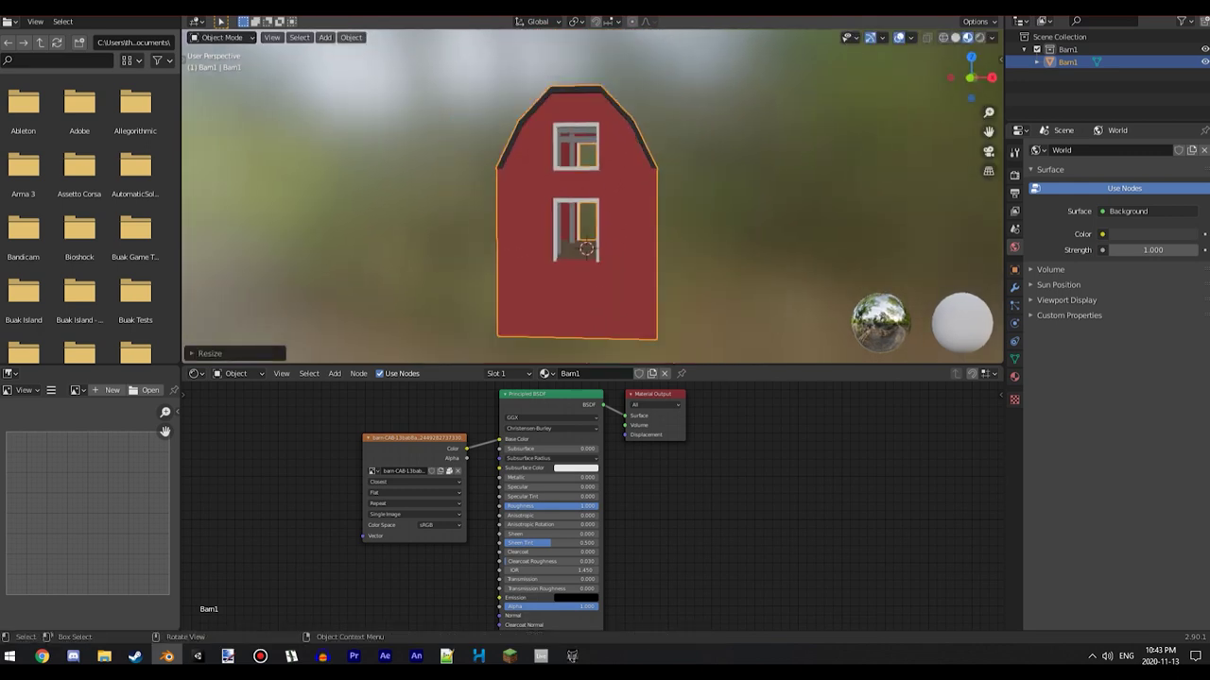
# Select all vertices of the barn's upper part in see-through display and move them down along Z.
pyautogui.press('Tab')
pyautogui.hotkey('alt', 'z')
pyautogui.moveTo(483, 100); pyautogui.dragTo(794, 217)
pyautogui.press('g')
pyautogui.press('z')
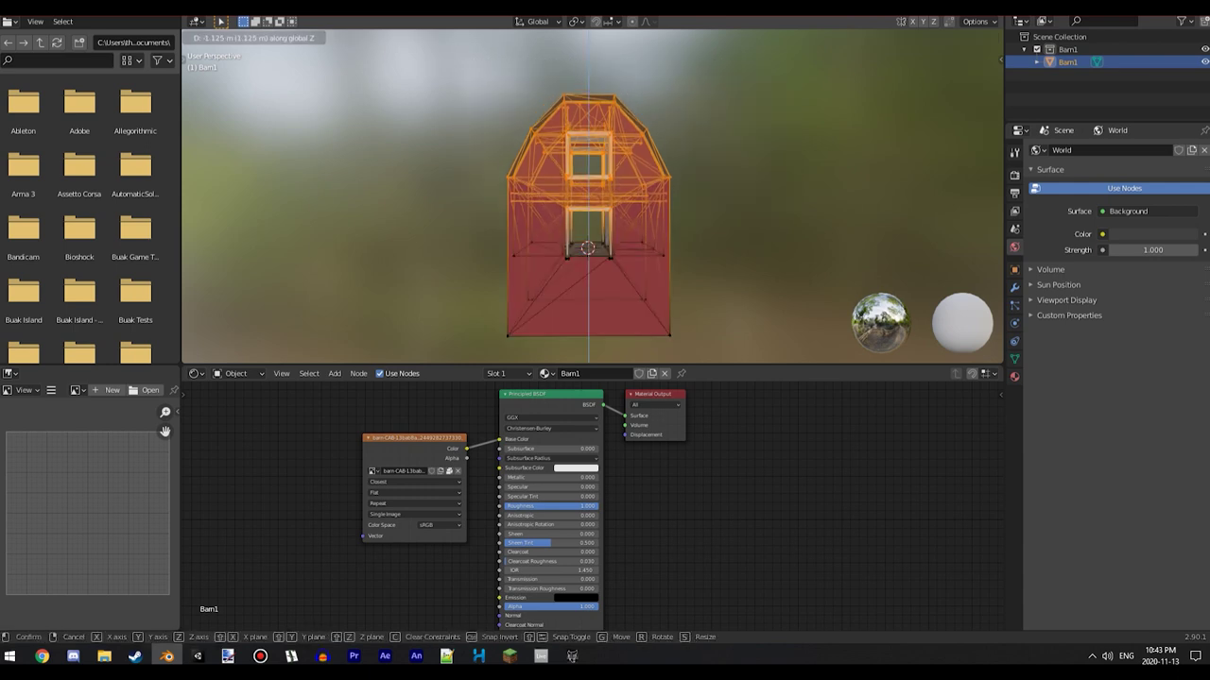
pyautogui.click(794, 232)
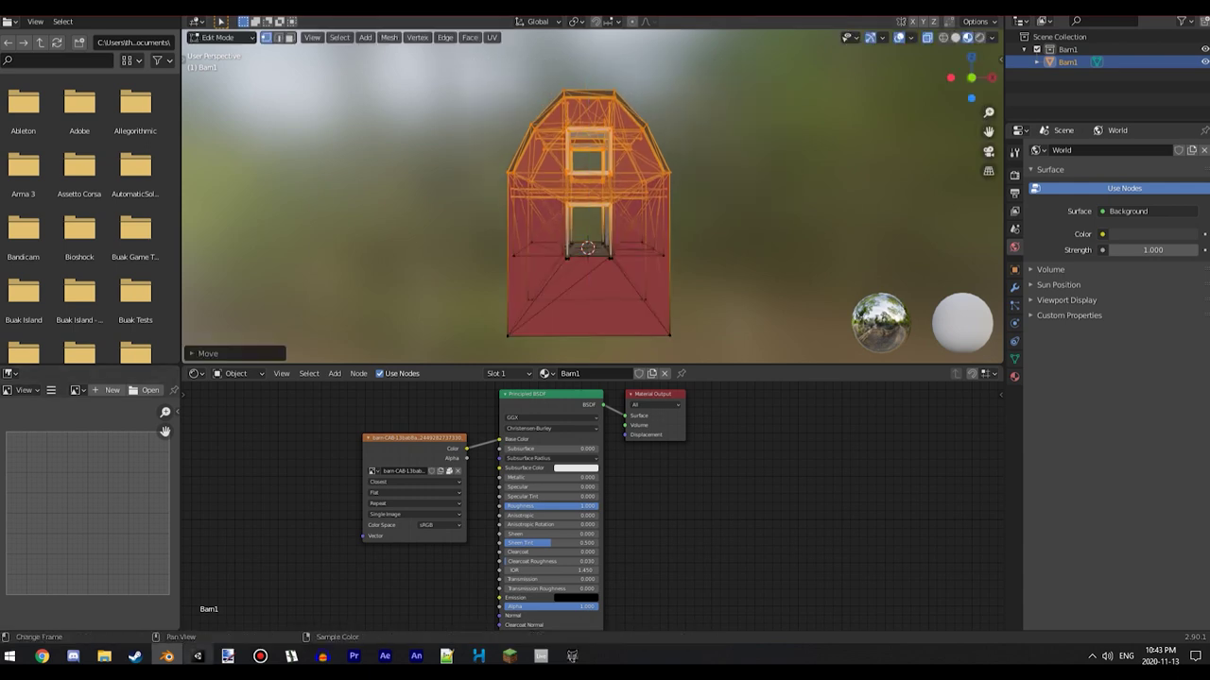
# Consult the barn reference photo and lower the selected upper vertices along Z by about 1.4 m.
pyautogui.moveTo(1208, 99); pyautogui.dragTo(805, 77)
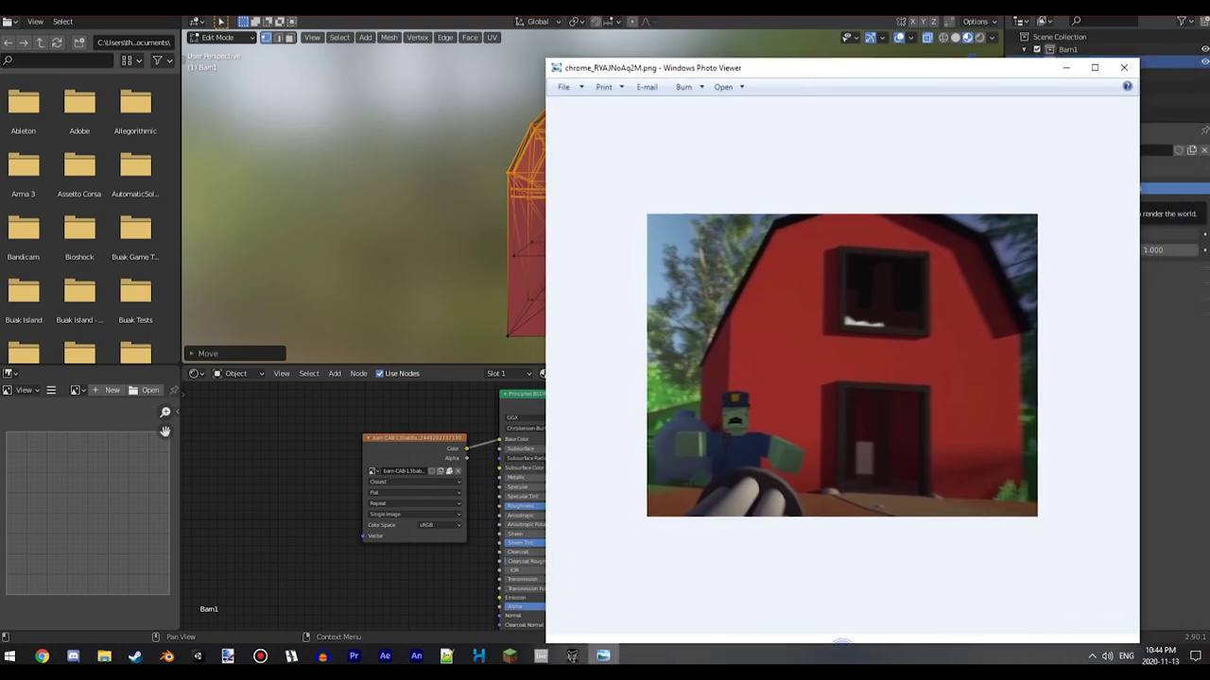
pyautogui.moveTo(804, 69); pyautogui.dragTo(1209, 83)
pyautogui.moveTo(613, 216); pyautogui.dragTo(619, 305, button='middle')
pyautogui.scroll(4, 607, 183)
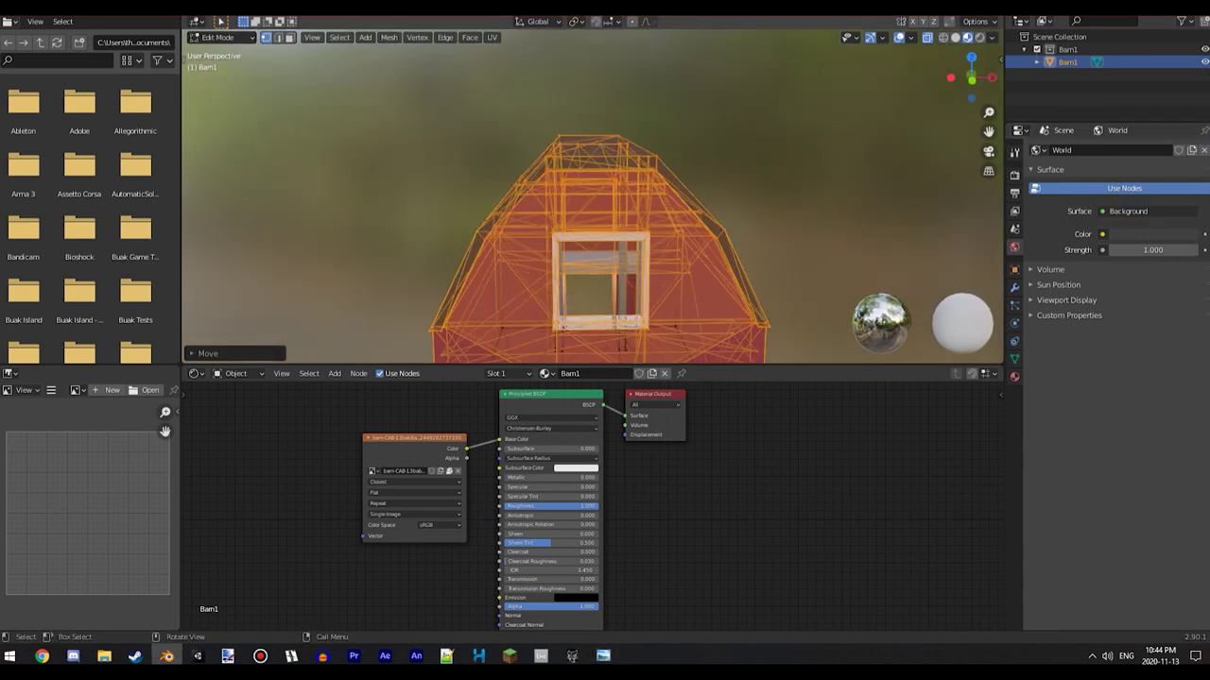
pyautogui.press('g')
pyautogui.press('z')
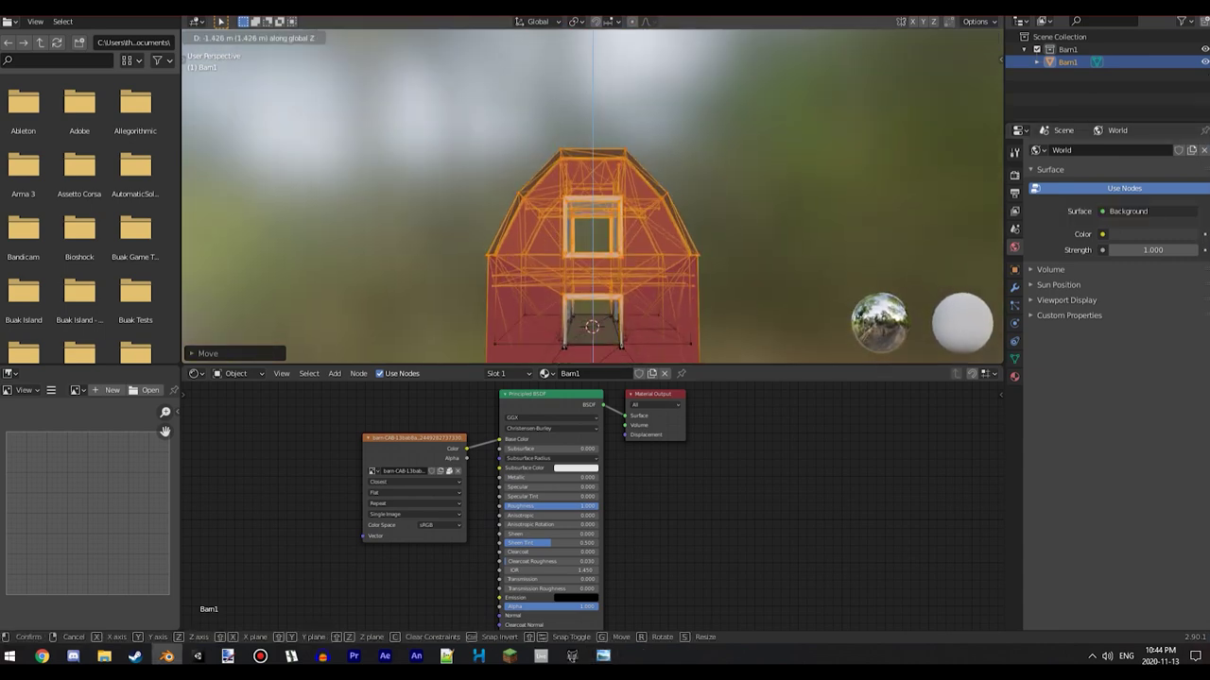
pyautogui.click(605, 284)
# Readjust the height of the barn's upper section by moving its selected vertices along Z again.
pyautogui.scroll(4, 617, 218)
pyautogui.keyDown('shift'); pyautogui.moveTo(605, 284); pyautogui.dragTo(633, 181, button='middle'); pyautogui.keyUp('shift')
pyautogui.press('Tab')
pyautogui.scroll(-3, 648, 179)
pyautogui.moveTo(558, 238)
pyautogui.mouseDown(button='middle')
pyautogui.moveTo(535, 239)
pyautogui.moveTo(540, 253)
pyautogui.mouseUp(button='middle')
pyautogui.scroll(2, 567, 227)
pyautogui.keyDown('shift'); pyautogui.moveTo(567, 170); pyautogui.dragTo(570, 263, button='middle'); pyautogui.keyUp('shift')
pyautogui.press('Tab')
pyautogui.scroll(-2, 570, 263)
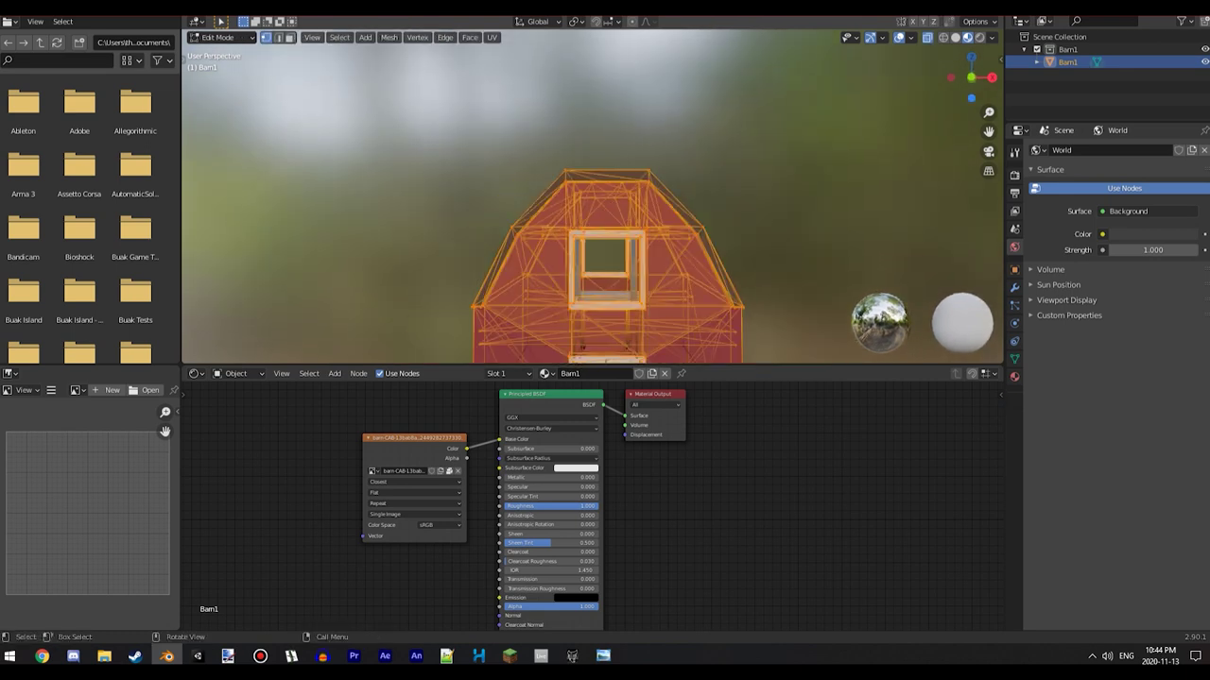
pyautogui.moveTo(710, 197); pyautogui.dragTo(710, 200)
pyautogui.moveTo(710, 199); pyautogui.dragTo(710, 217, button='middle')
pyautogui.press('g')
pyautogui.press('z')
pyautogui.click(710, 224)
# Select the whole barn mesh and merge its vertices by distance.
pyautogui.press('Tab')
pyautogui.scroll(-1, 710, 223)
pyautogui.moveTo(710, 223); pyautogui.dragTo(691, 119, button='middle')
pyautogui.scroll(1, 724, 119)
pyautogui.press('Tab')
pyautogui.scroll(-2, 691, 119)
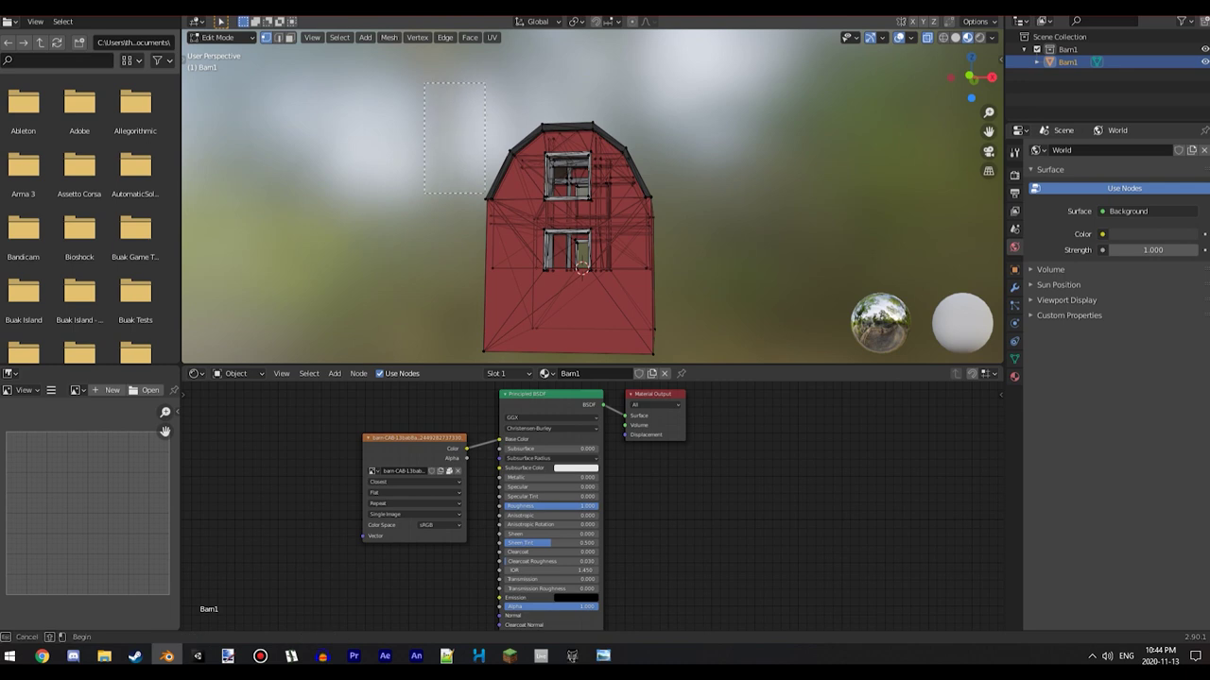
pyautogui.press('a')
pyautogui.press('q')
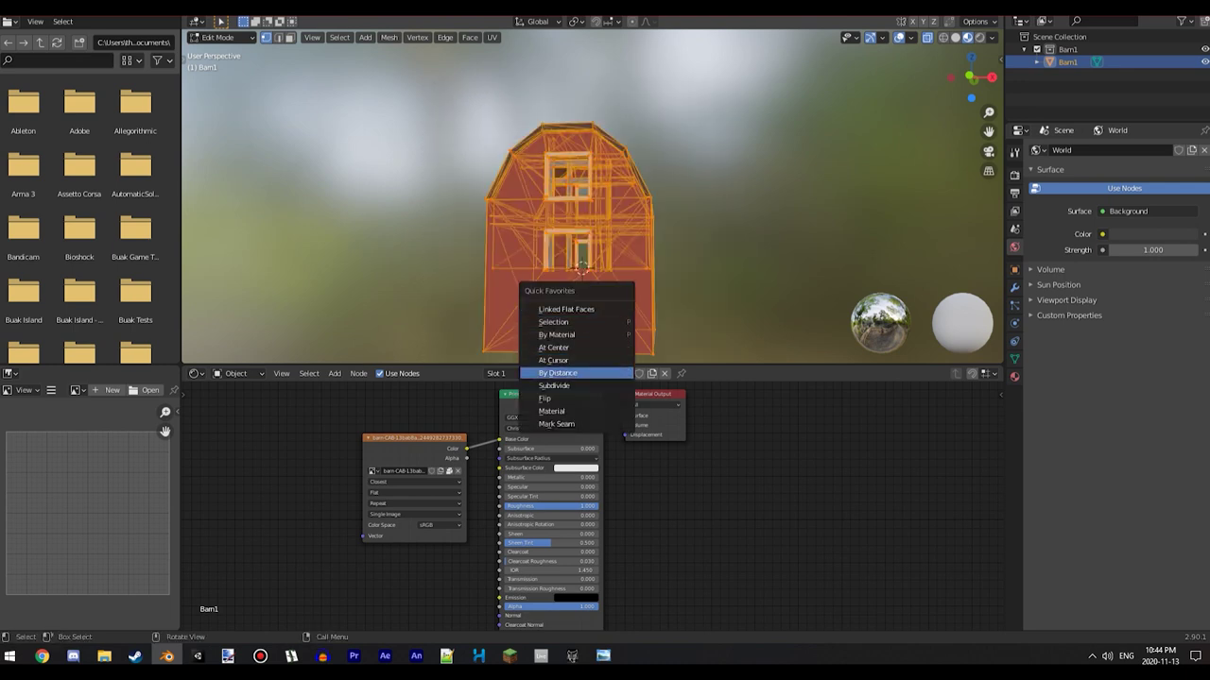
pyautogui.click(557, 373)
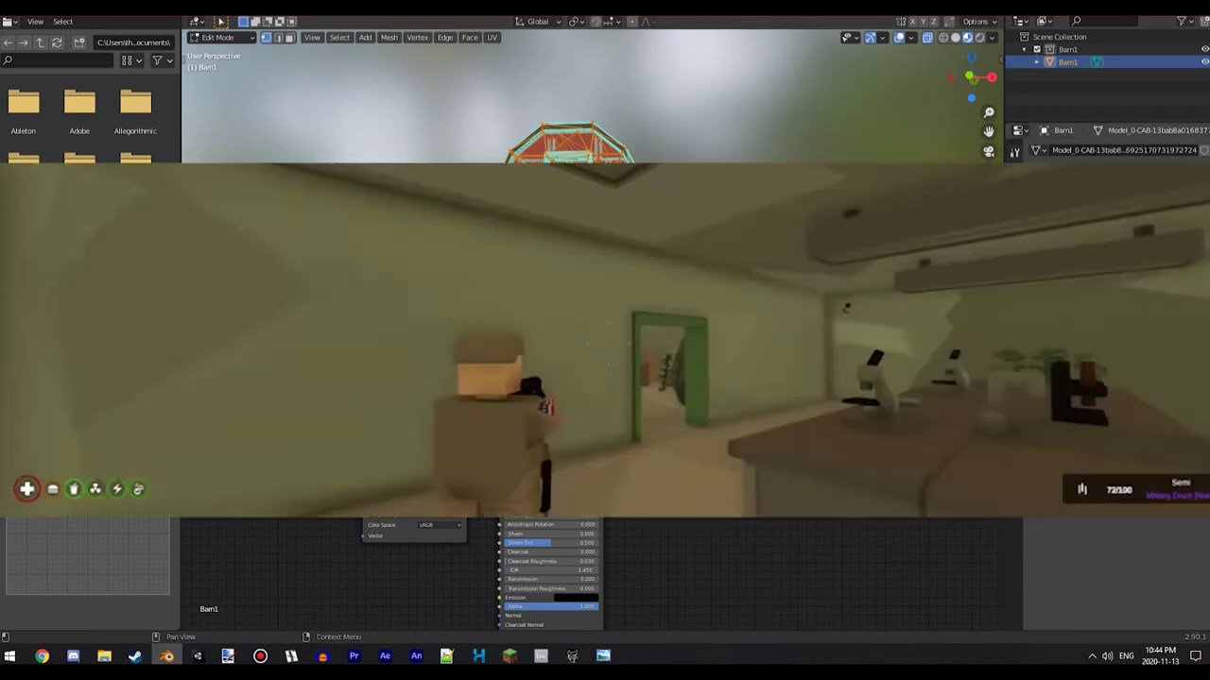
# Move the UVs of the barn's door and window frames onto the palette's dark grey swatch.
pyautogui.moveTo(567, 236); pyautogui.dragTo(454, 227, button='middle')
pyautogui.press('q')
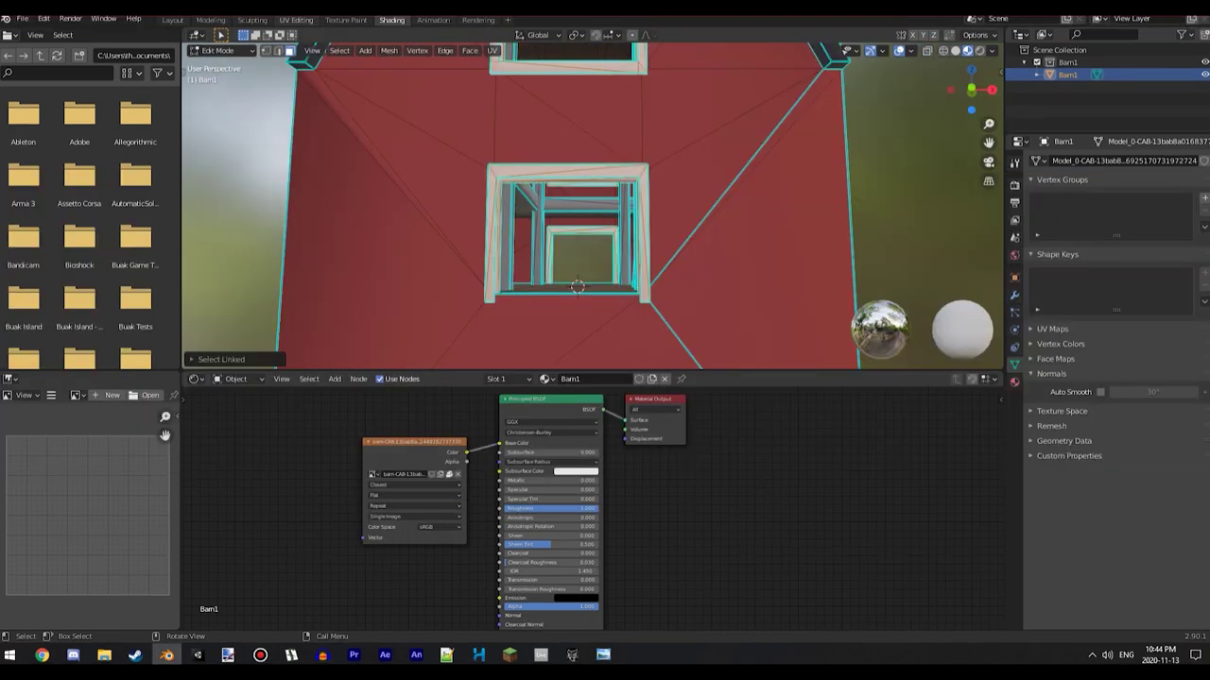
pyautogui.click(296, 20)
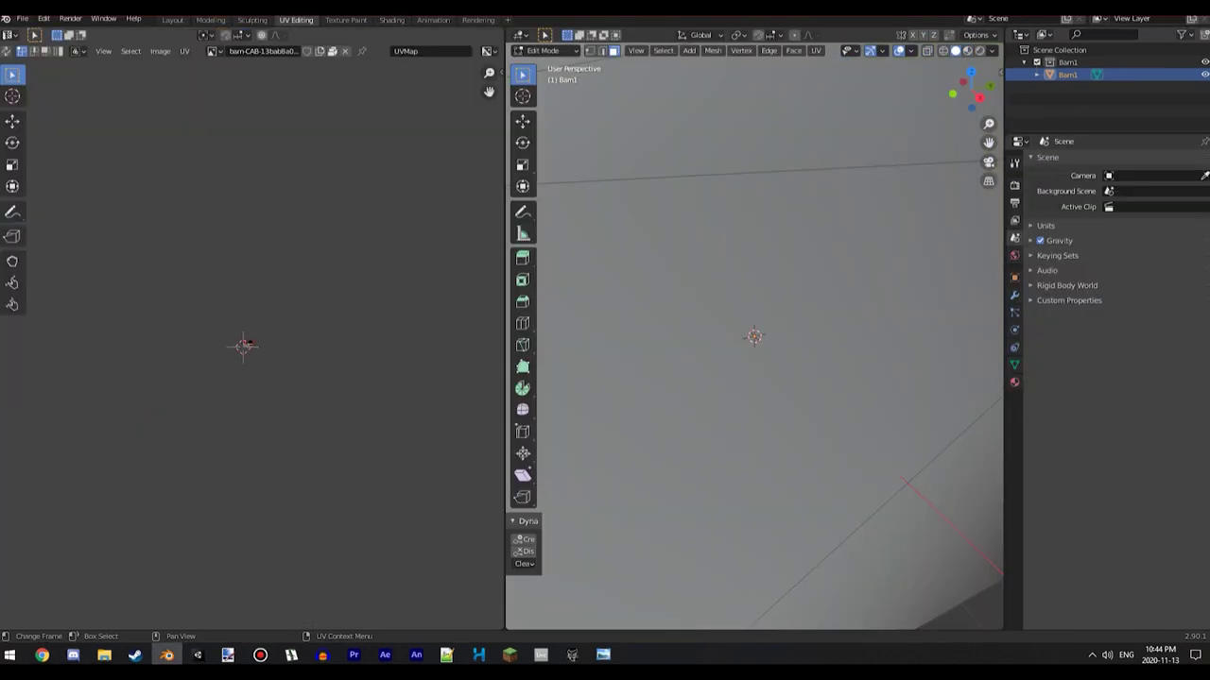
pyautogui.moveTo(274, 301); pyautogui.dragTo(281, 342)
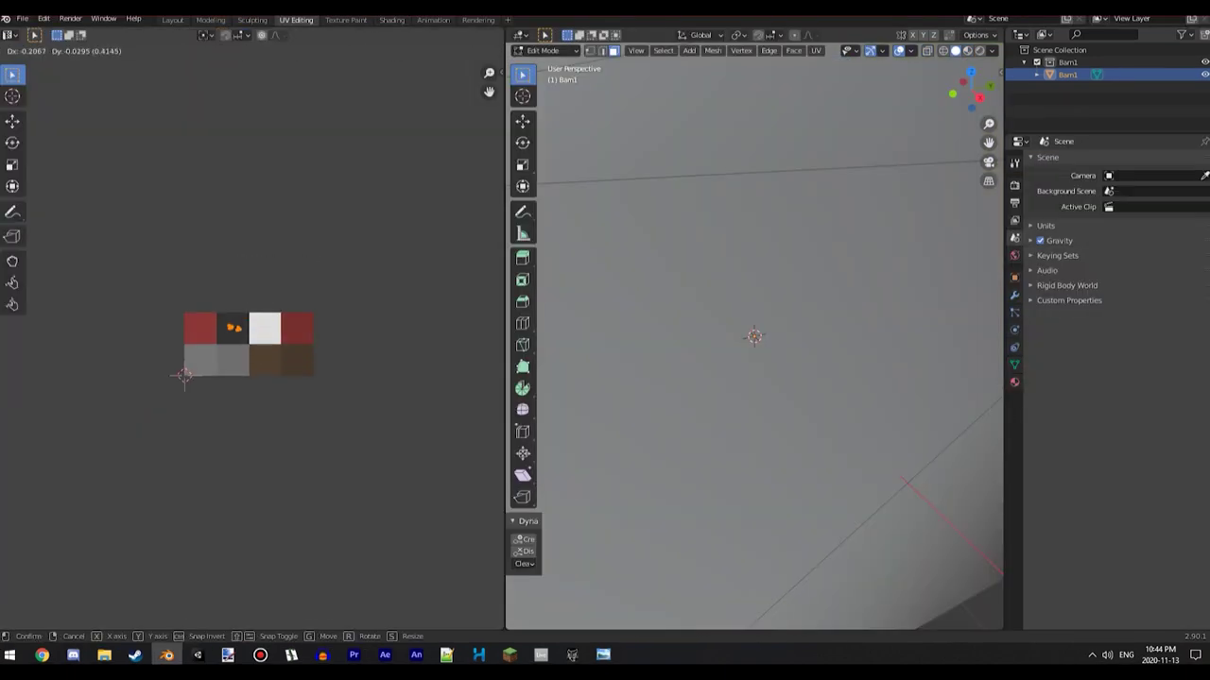
pyautogui.click(249, 343)
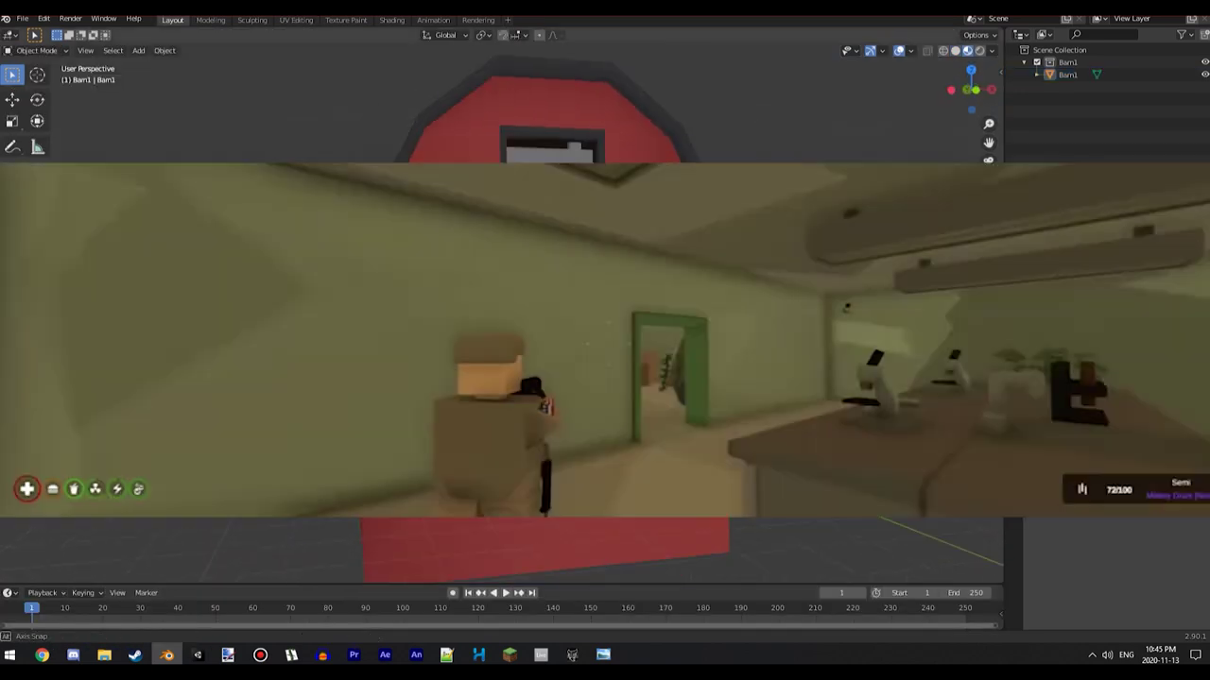
# Edit the barn in see-through display and select the faces of its roof area.
pyautogui.moveTo(529, 322); pyautogui.dragTo(508, 325, button='middle')
pyautogui.moveTo(529, 322); pyautogui.dragTo(497, 320, button='middle')
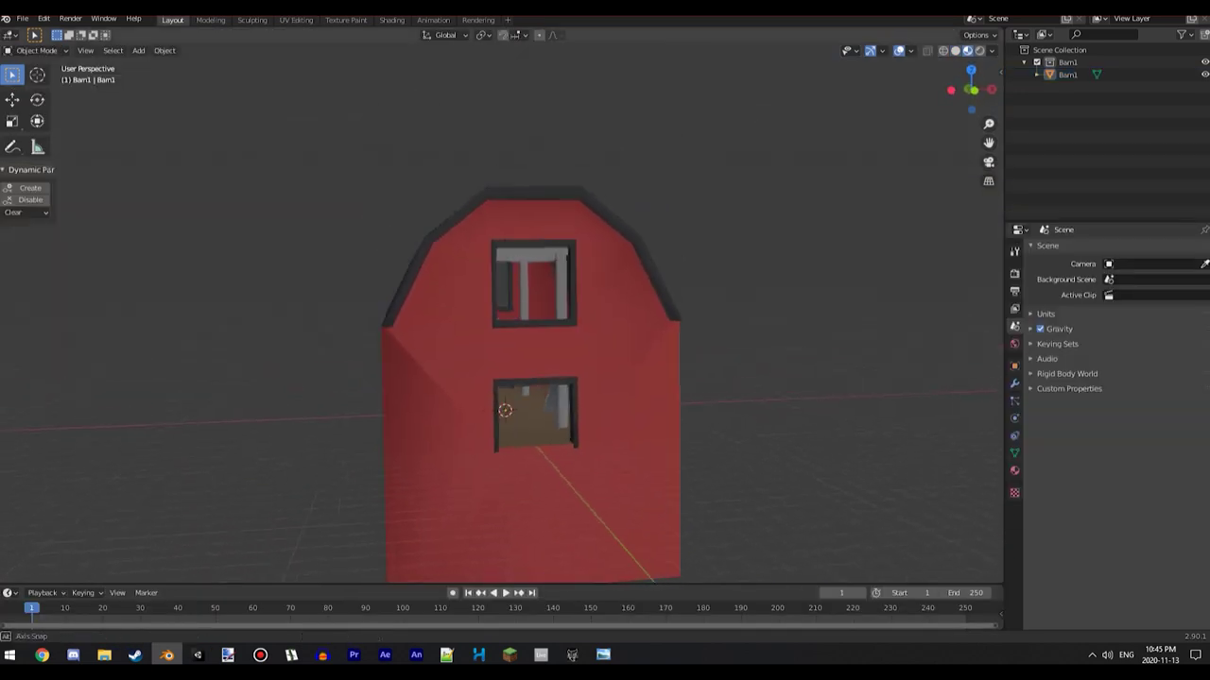
pyautogui.press('Tab')
pyautogui.press('z')
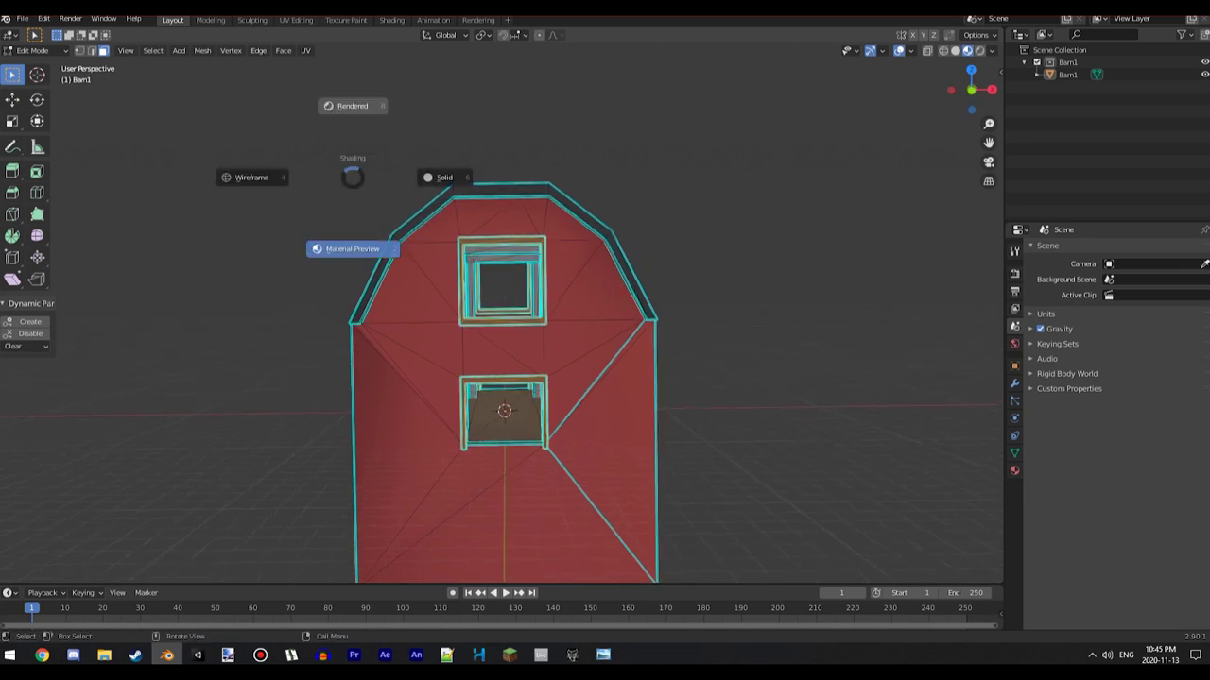
pyautogui.hotkey('alt', 'z')
pyautogui.moveTo(337, 123); pyautogui.dragTo(700, 275)
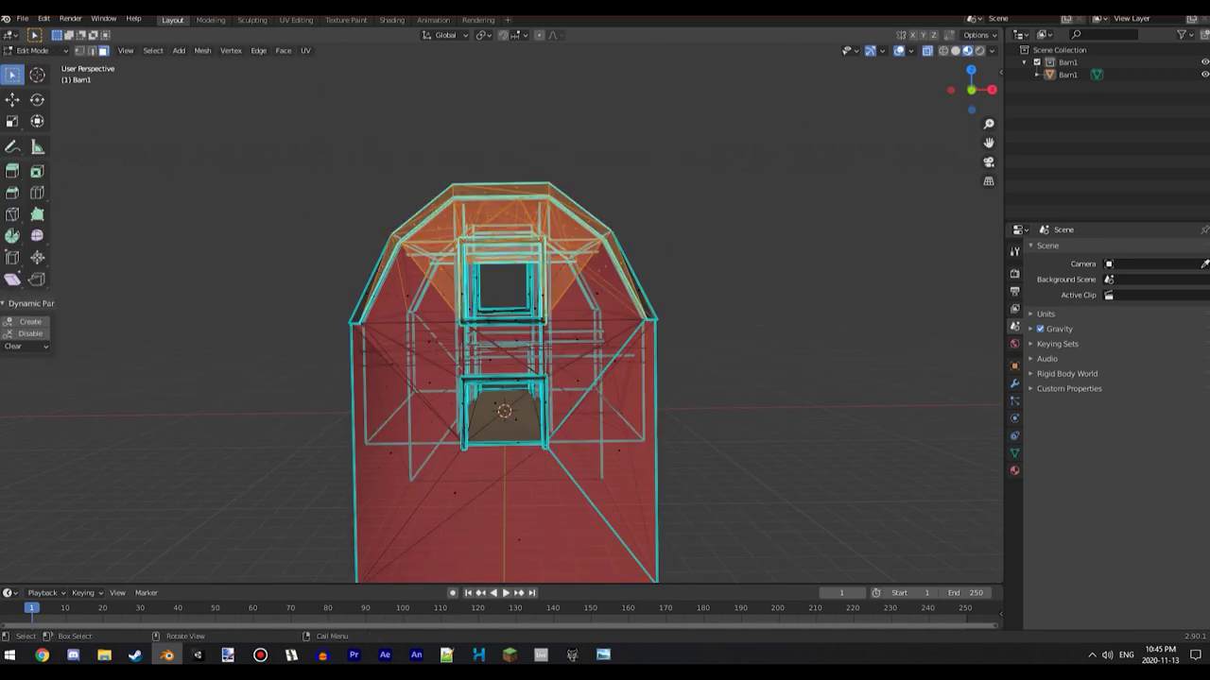
# Select the vertices at the top of the barn's roof and shift them slightly along Z.
pyautogui.press('1')
pyautogui.moveTo(368, 133); pyautogui.dragTo(654, 238)
pyautogui.moveTo(302, 279); pyautogui.dragTo(301, 279)
pyautogui.press('g')
pyautogui.press('z')
pyautogui.click(303, 285)
pyautogui.press('Tab')
pyautogui.moveTo(303, 284); pyautogui.dragTo(397, 263, button='middle')
pyautogui.scroll(1, 375, 265)
pyautogui.moveTo(586, 378); pyautogui.dragTo(604, 378, button='middle')
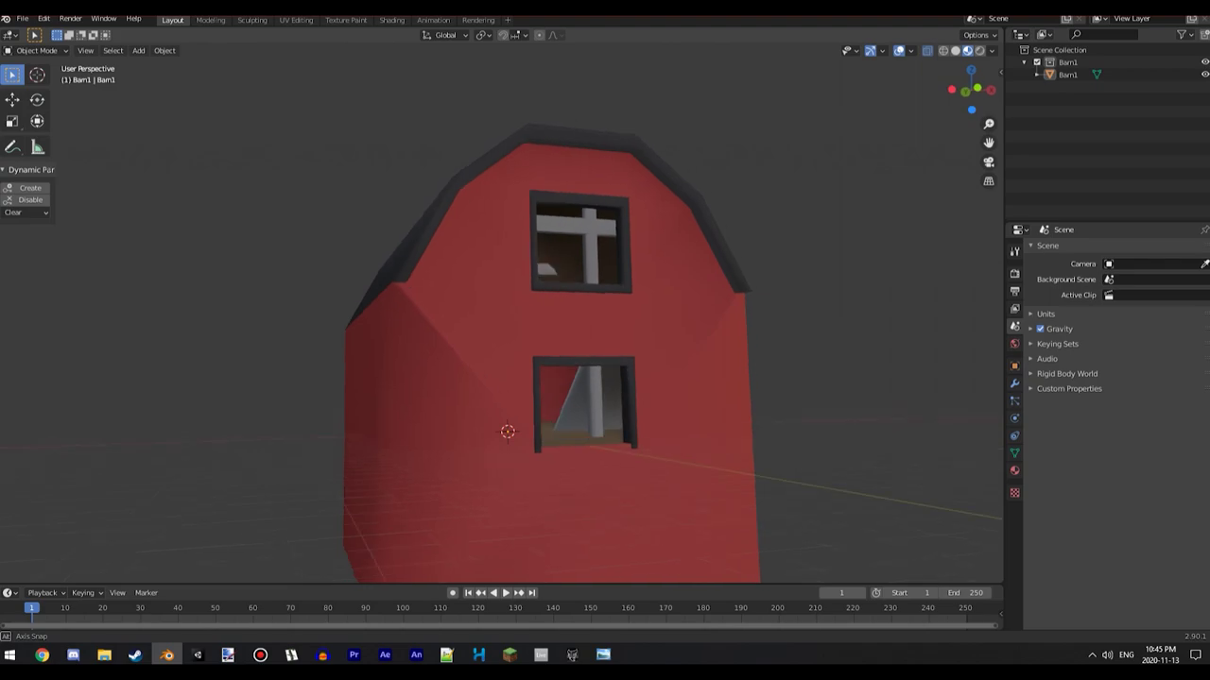